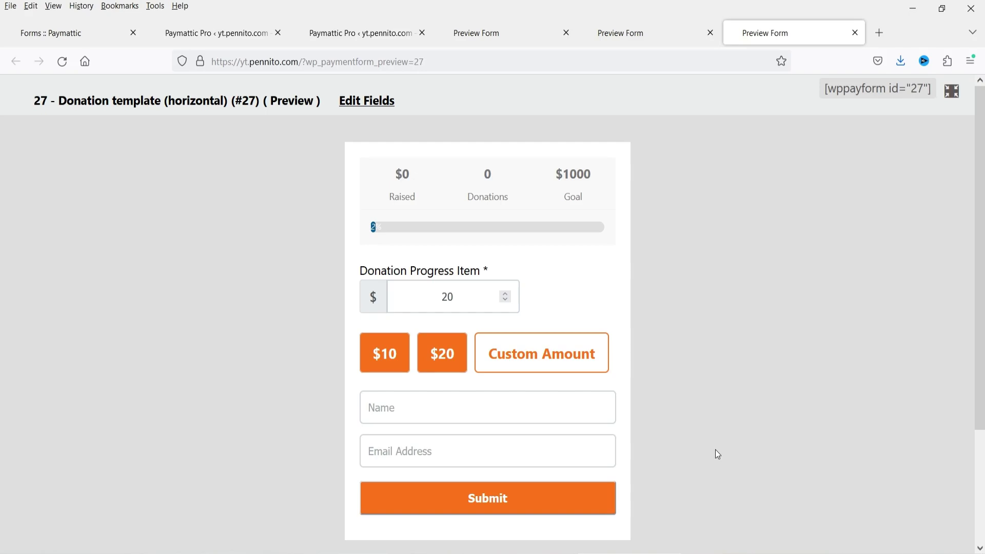
- Replace the Donation template's donation amount of 20 with 30 so the progress bar updates
double_click(447, 297)
click(721, 298)
click(459, 298)
double_click(458, 298)
text(30)
drag(557, 173, 593, 173)
click(750, 225)
- Scroll through the Product Pre-Order Form with Mollie (#23) preview
key(ctrl+shift+Tab)
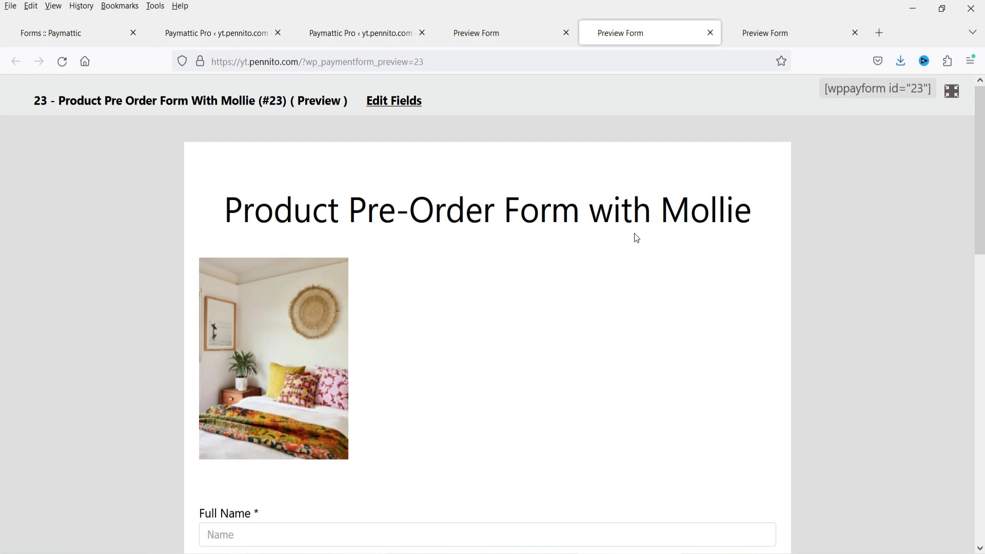
scroll(376, 313, down, 10)
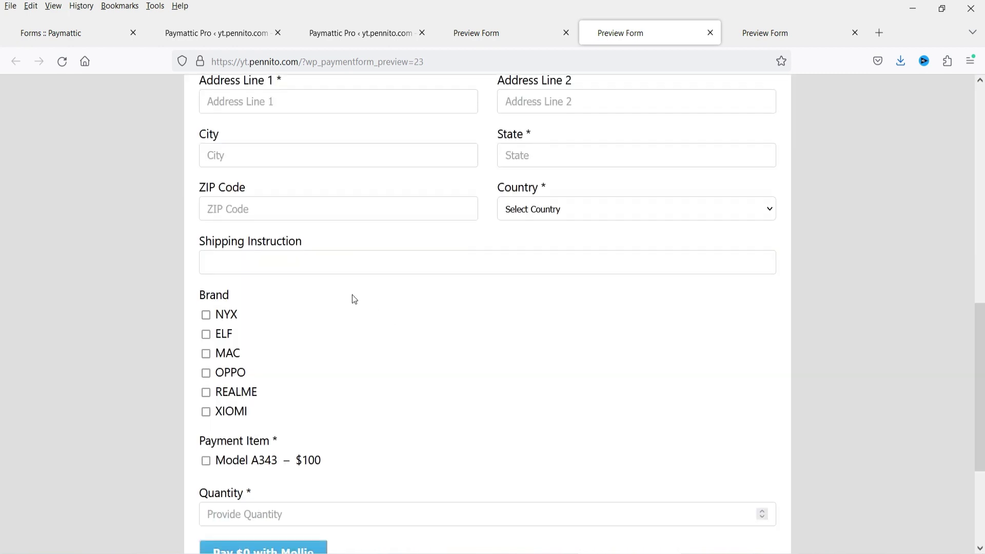
scroll(719, 330, down, 3)
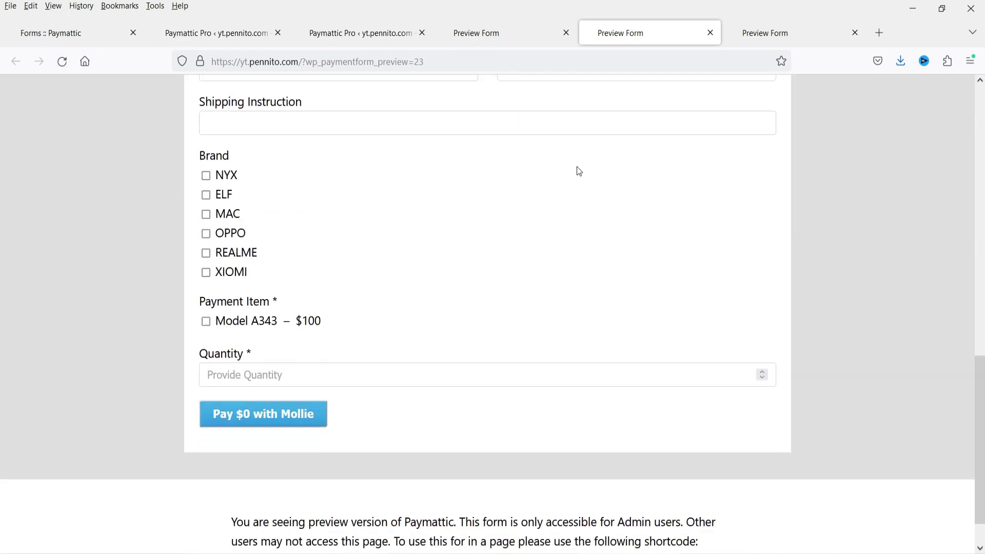
- Bring up the Black Friday Select Product form (#21) preview and scroll to its products
key(ctrl+shift+Tab)
scroll(44, 231, up, 15)
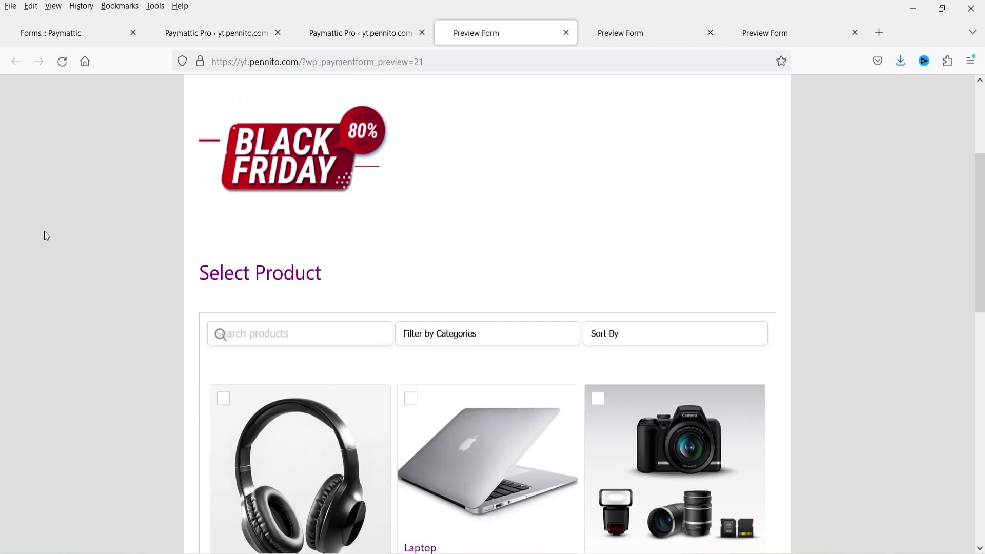
scroll(45, 231, up, 4)
scroll(43, 232, down, 7)
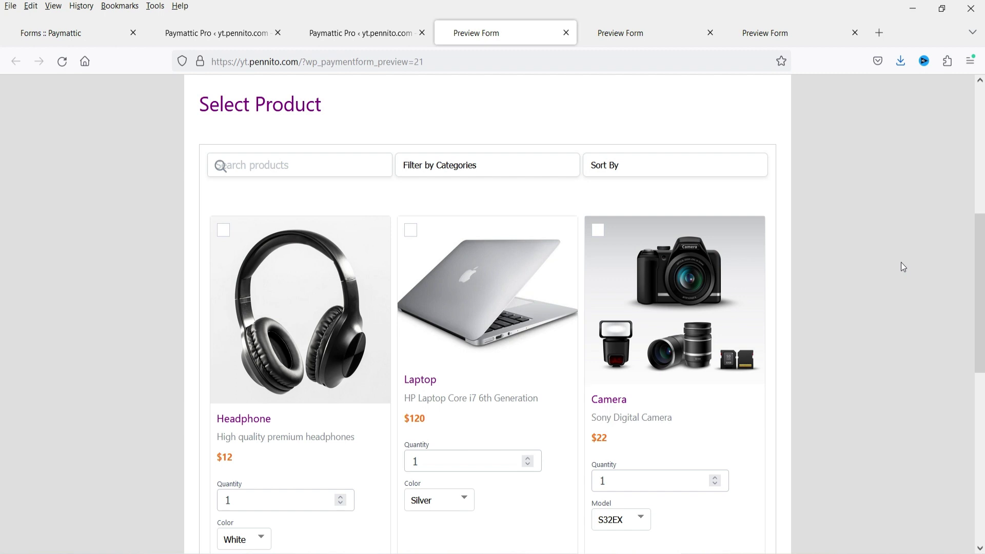
scroll(883, 262, down, 5)
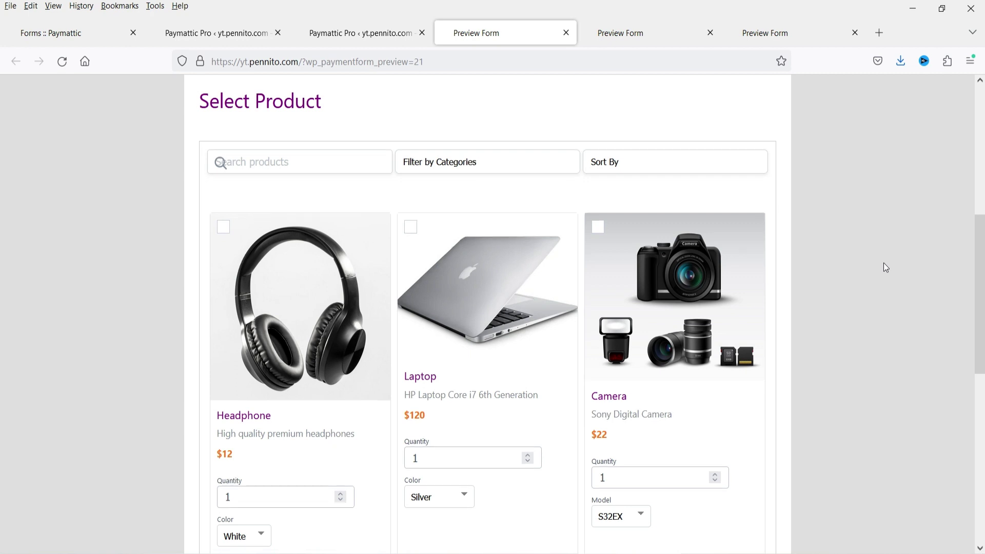
key(ctrl+shift+Tab)
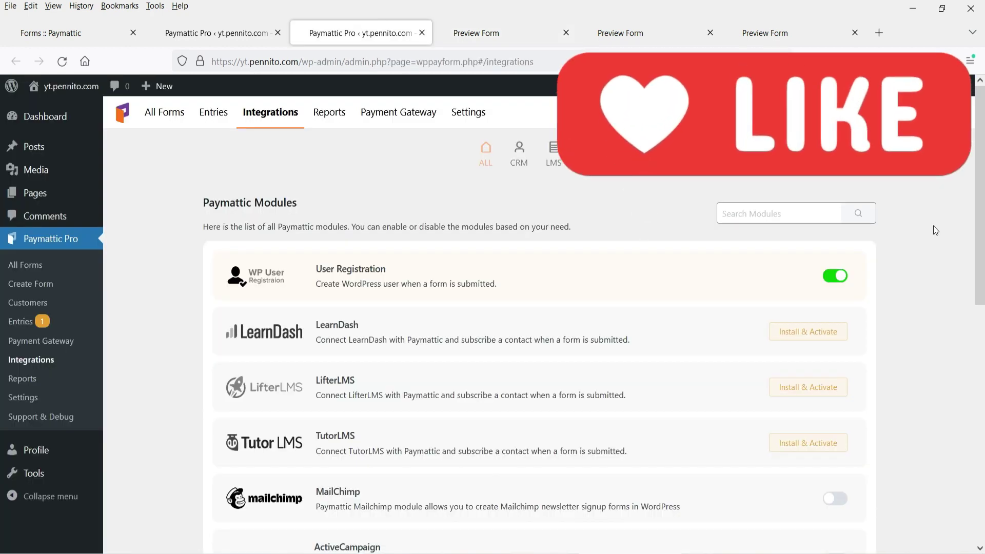
- Scroll the Paymattic Modules list down to Fluent Support at the bottom
scroll(182, 287, down, 3)
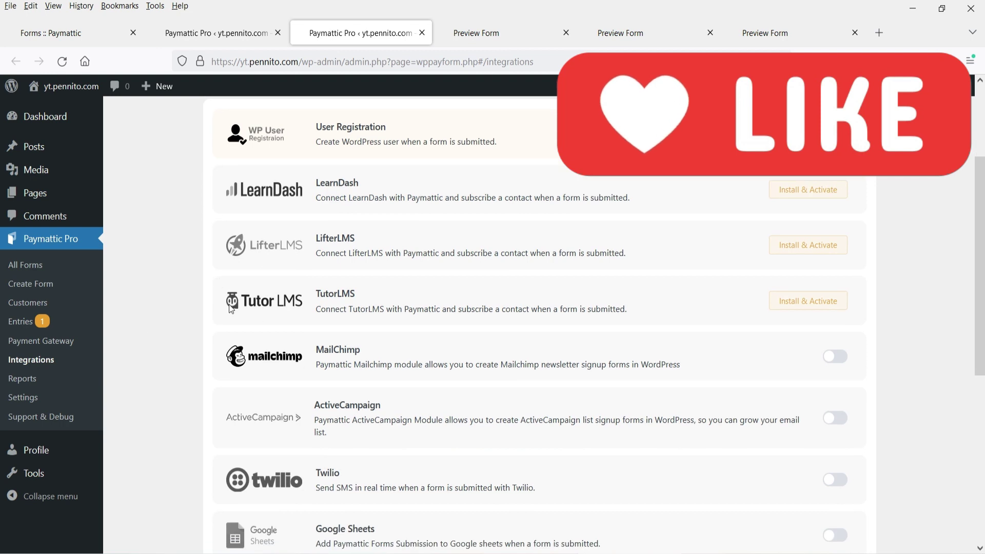
scroll(132, 318, down, 4)
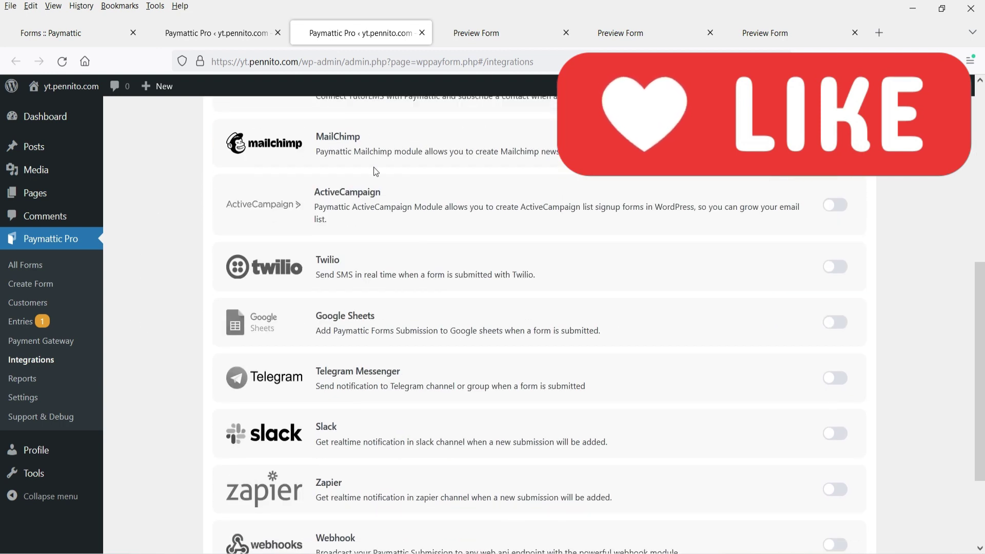
scroll(385, 241, down, 3)
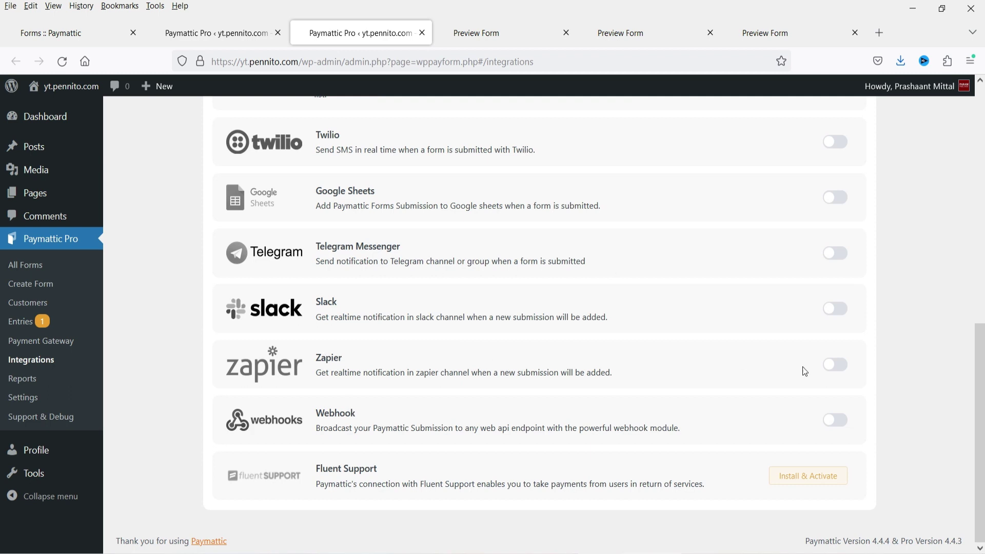
key(ctrl+Page_Up)
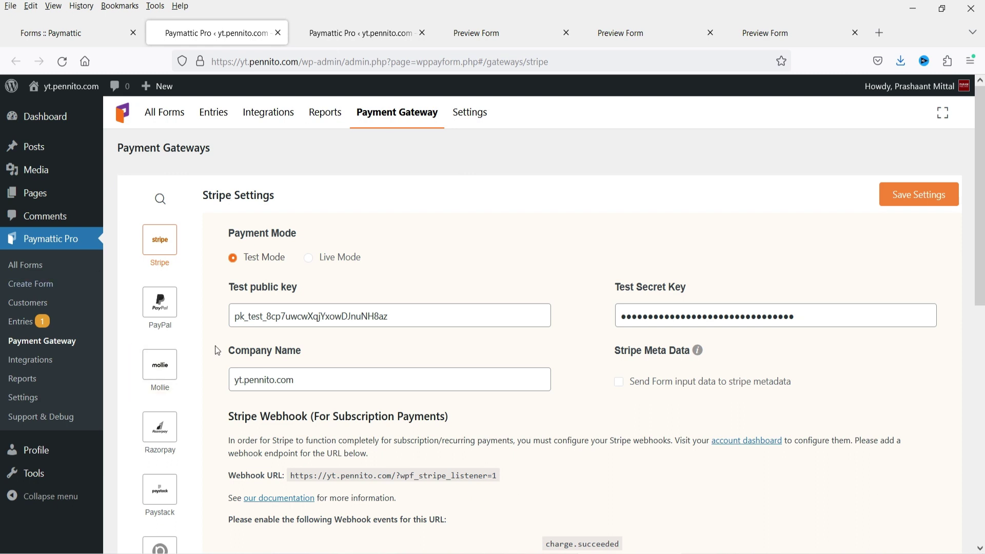
- Scroll through Stripe's Test Mode keys and the five required webhook events, including charge.succeeded
scroll(270, 324, down, 2)
scroll(343, 445, down, 2)
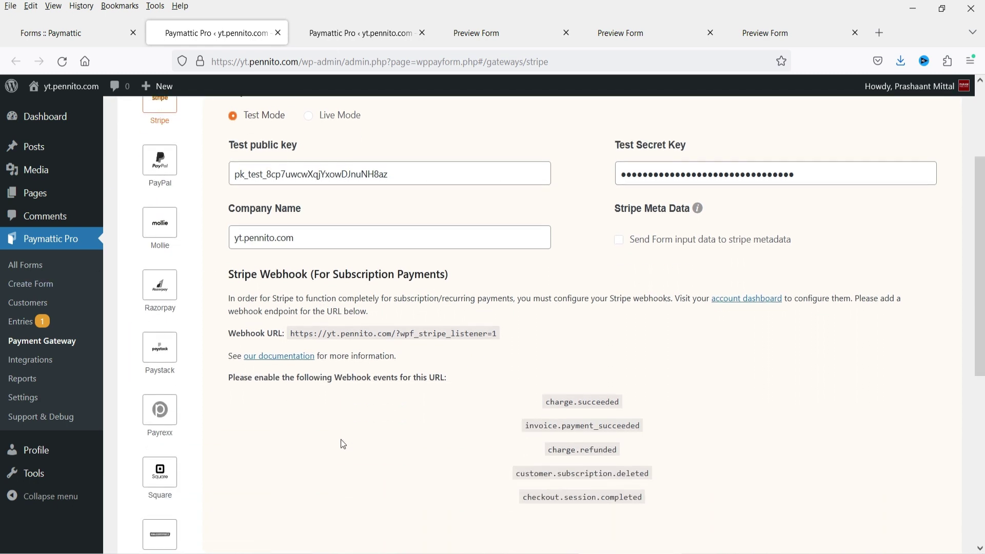
scroll(344, 444, down, 2)
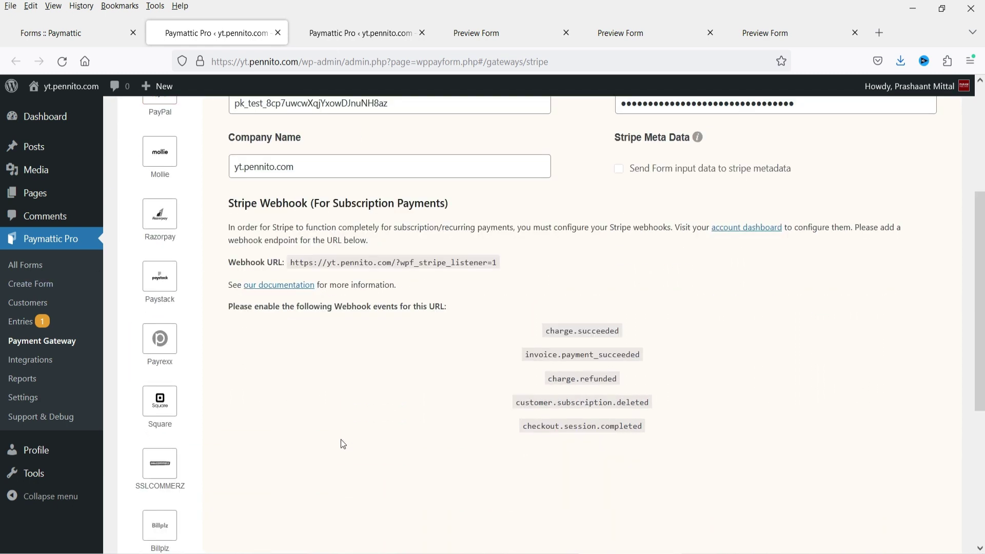
scroll(341, 444, up, 6)
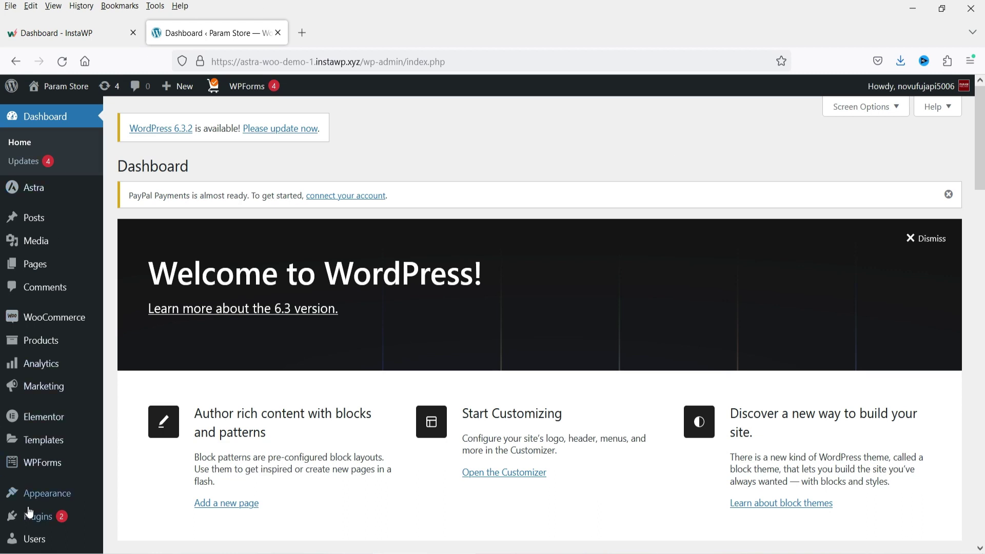
- Search Add Plugins for 'paymattic' and install Simple Payment Donations & Subscriptions by Paymattic
mouse_move(30, 520)
click(132, 496)
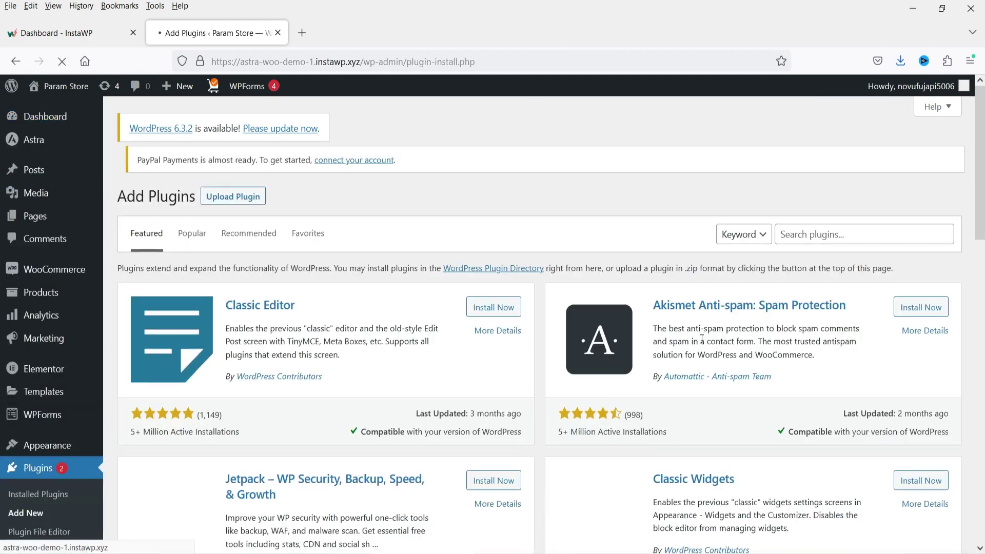
click(824, 236)
text(pa)
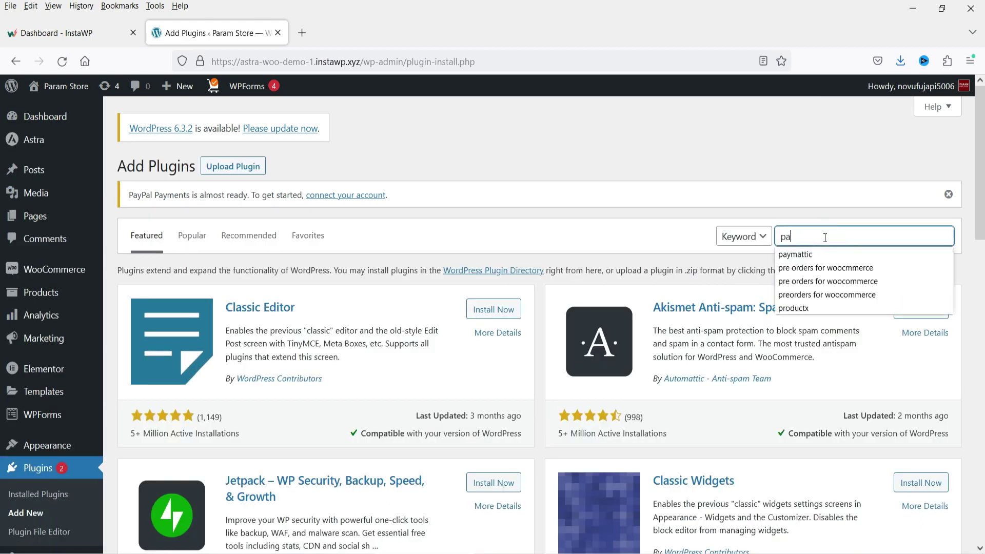
text(yma)
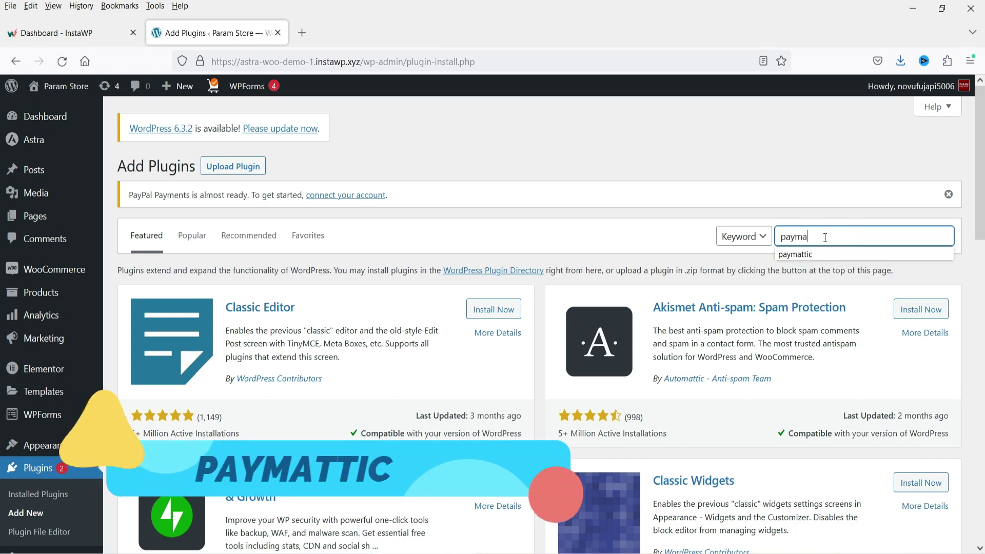
text(t)
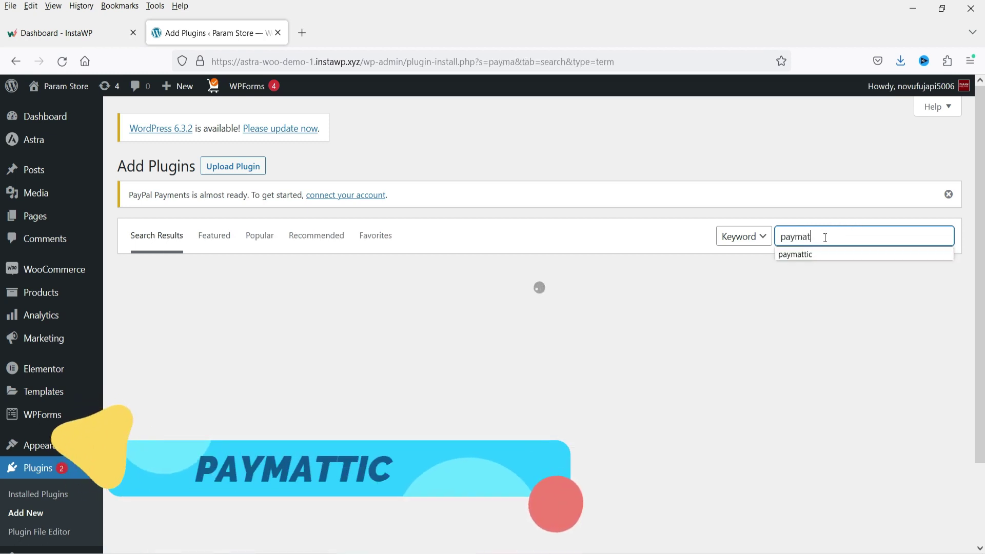
text(tic)
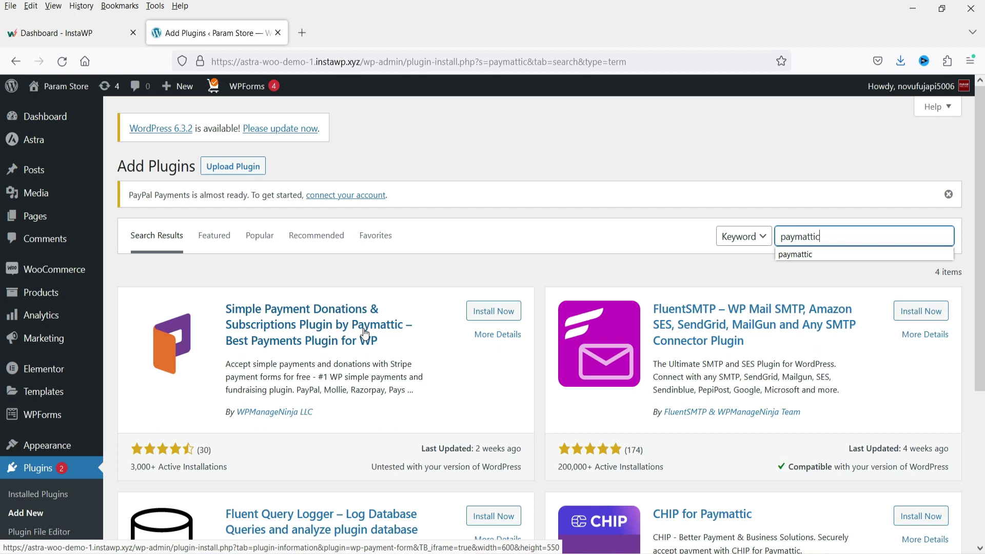
click(493, 311)
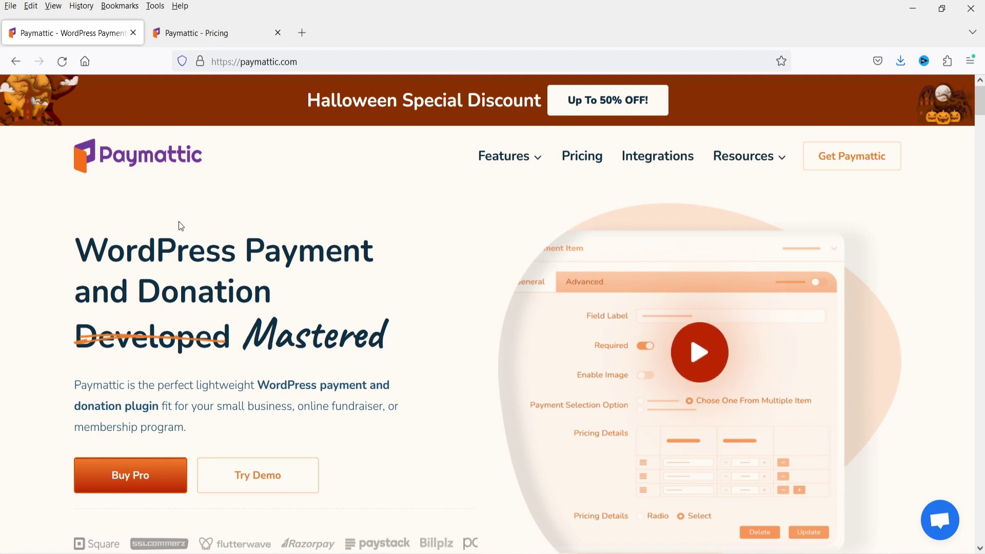
- Browse the paymattic.com homepage, including the Donation goal feature section
scroll(836, 303, down, 10)
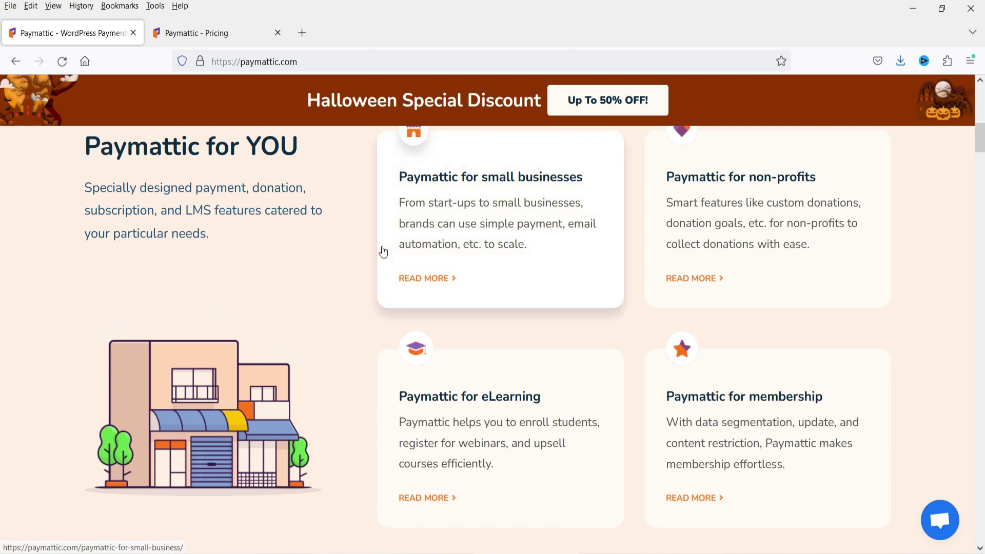
scroll(953, 262, down, 4)
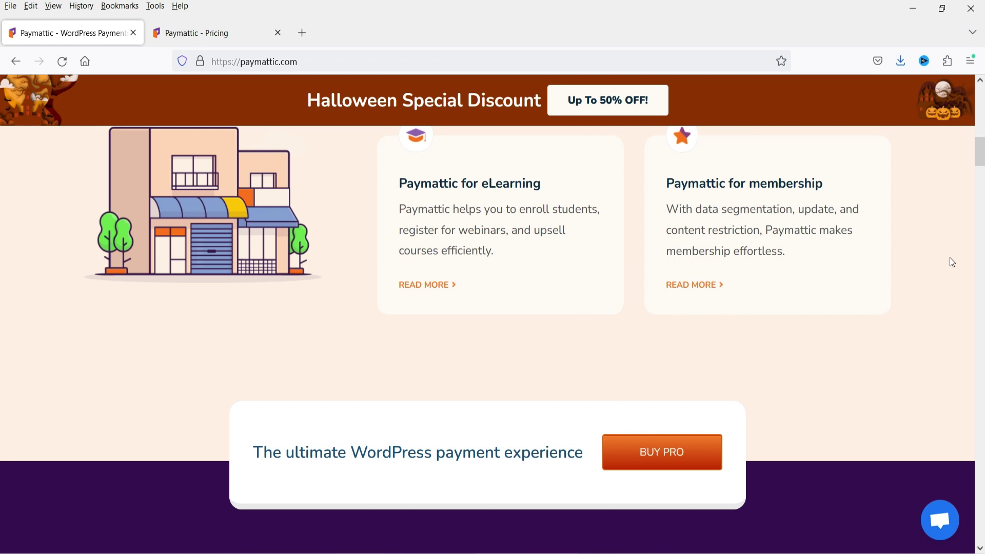
scroll(898, 259, down, 4)
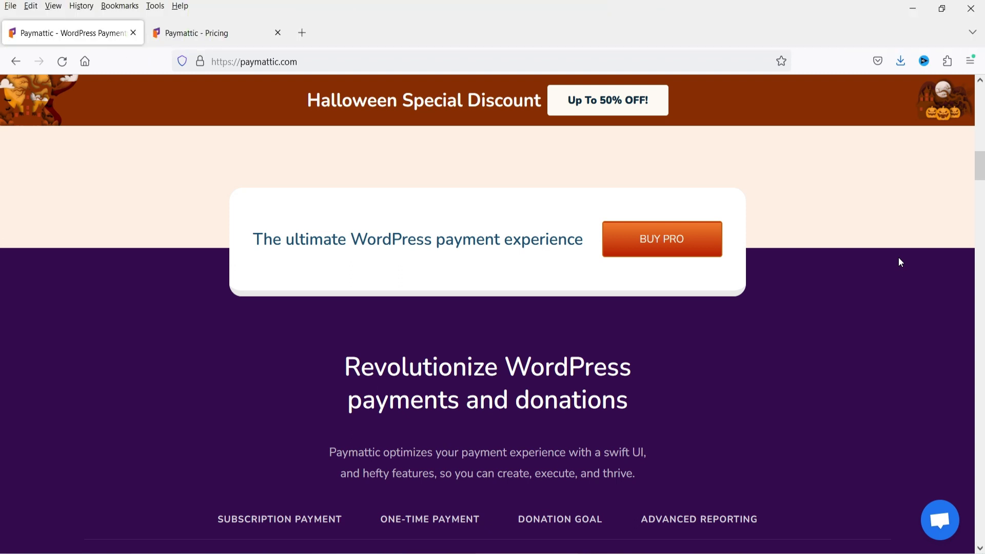
scroll(895, 264, down, 7)
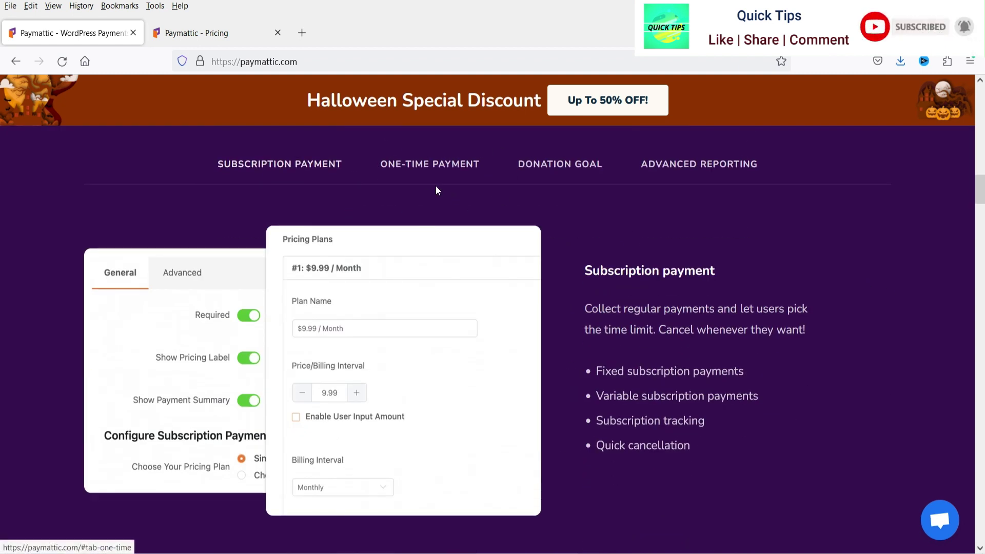
click(561, 175)
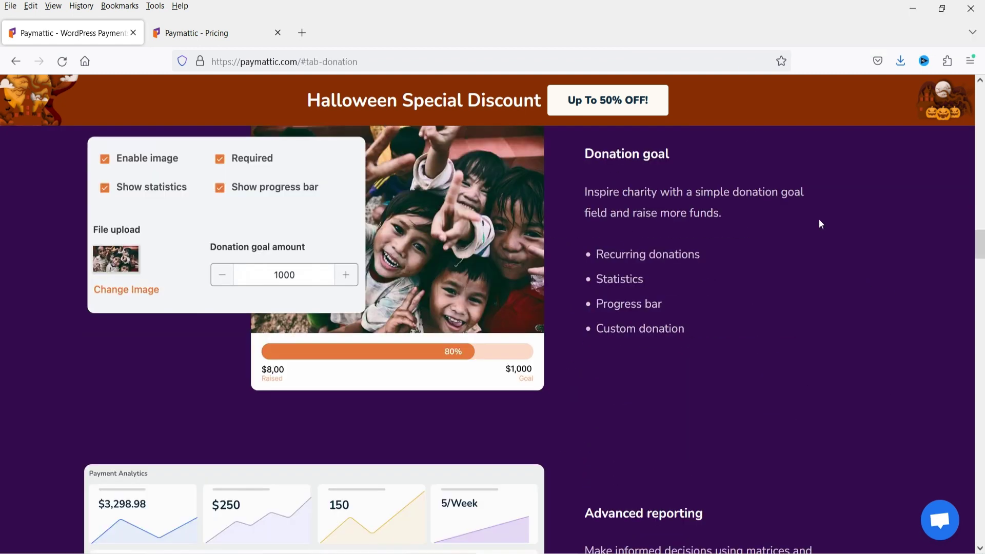
scroll(715, 315, down, 4)
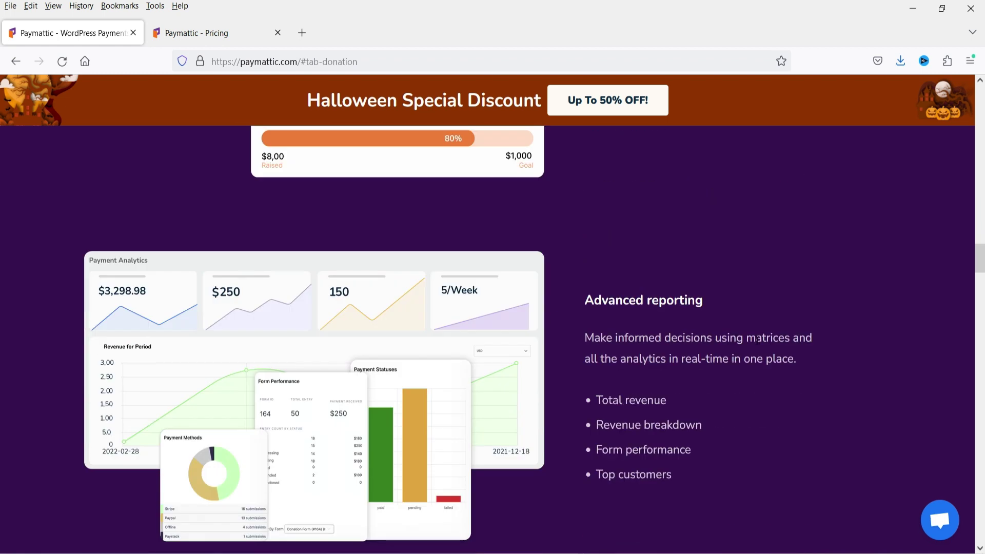
scroll(691, 312, up, 9)
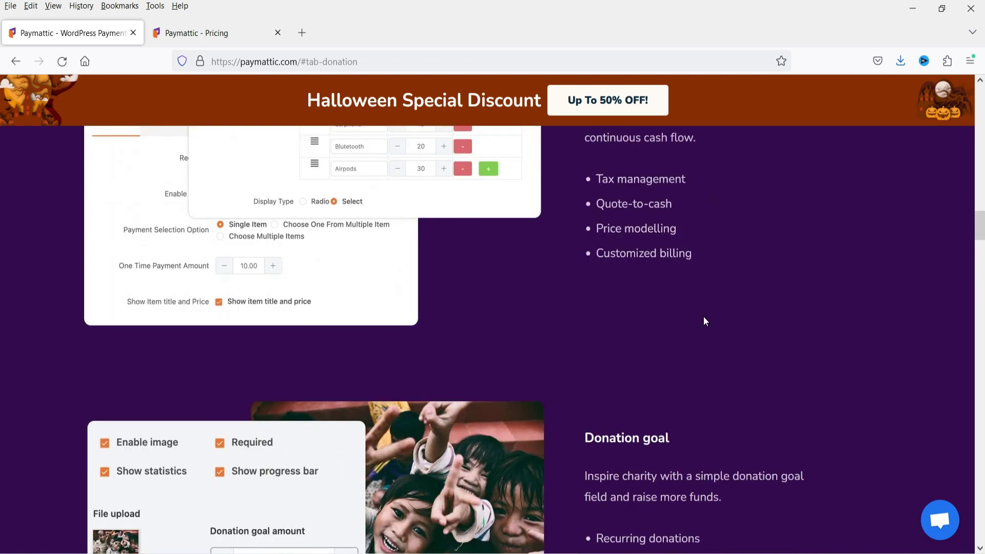
scroll(707, 318, up, 3)
scroll(775, 290, down, 10)
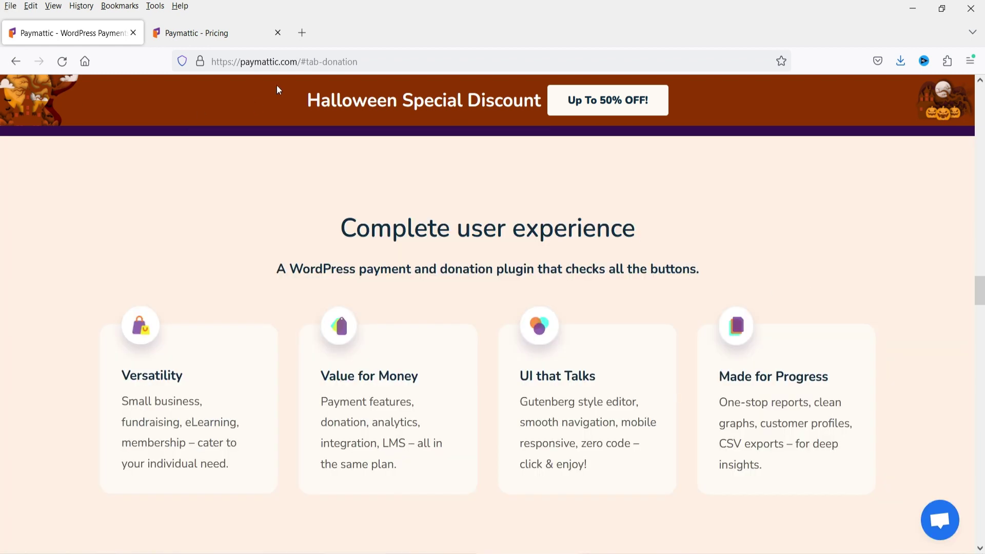
- View the Pricing page's annual plans: Personal $4.99, Agency $9.99, Unlimited $19.99 per month
click(217, 40)
click(216, 44)
scroll(553, 230, down, 3)
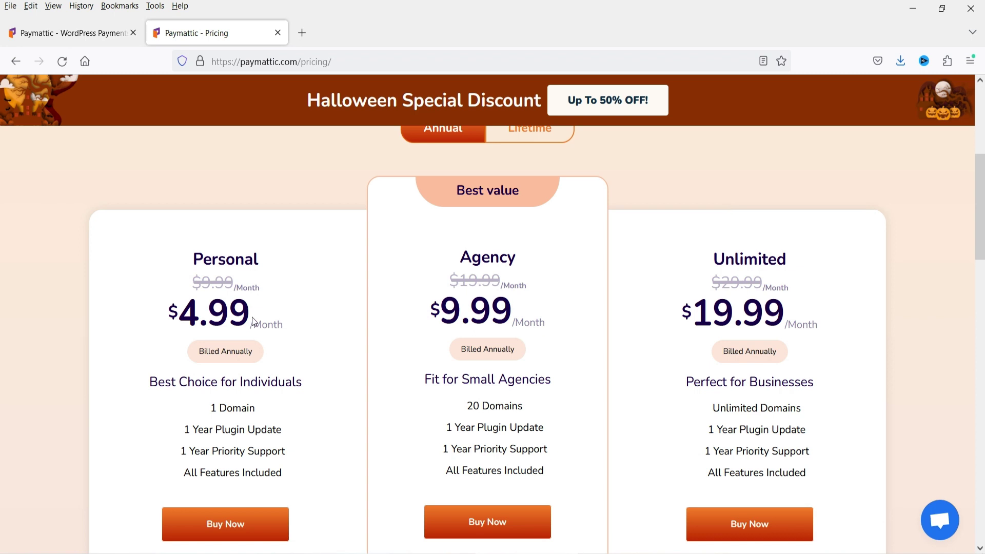
- Show Lifetime prices (Personal $299, Agency $449, Unlimited $599) and review supported gateways and features
click(519, 140)
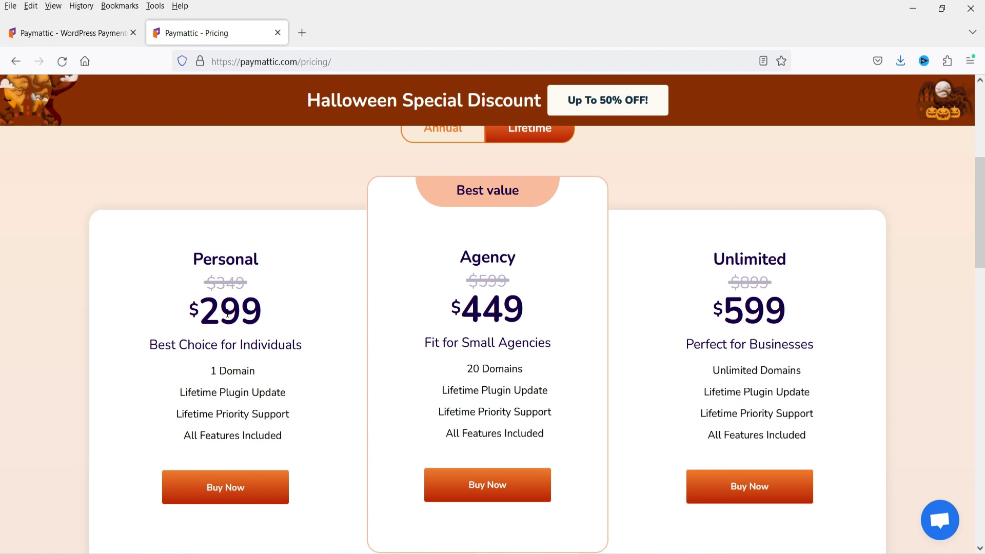
scroll(227, 314, down, 8)
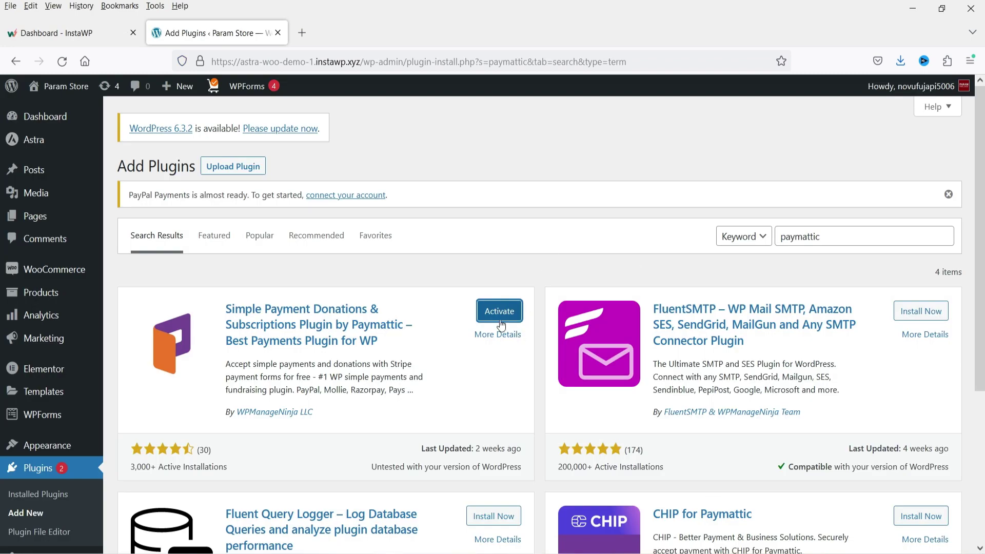
- Activate the Paymattic plugin and go to its Global Settings page
click(500, 312)
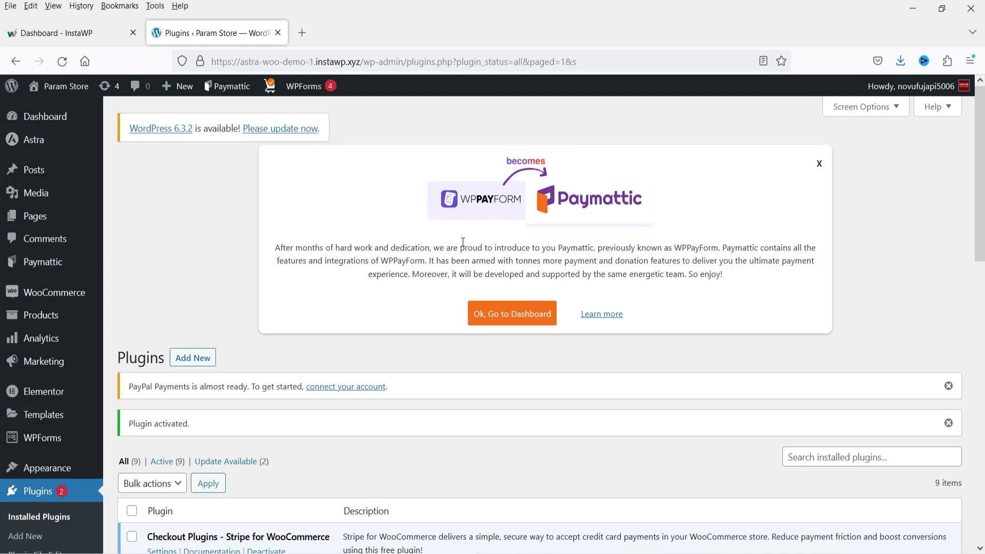
mouse_move(25, 274)
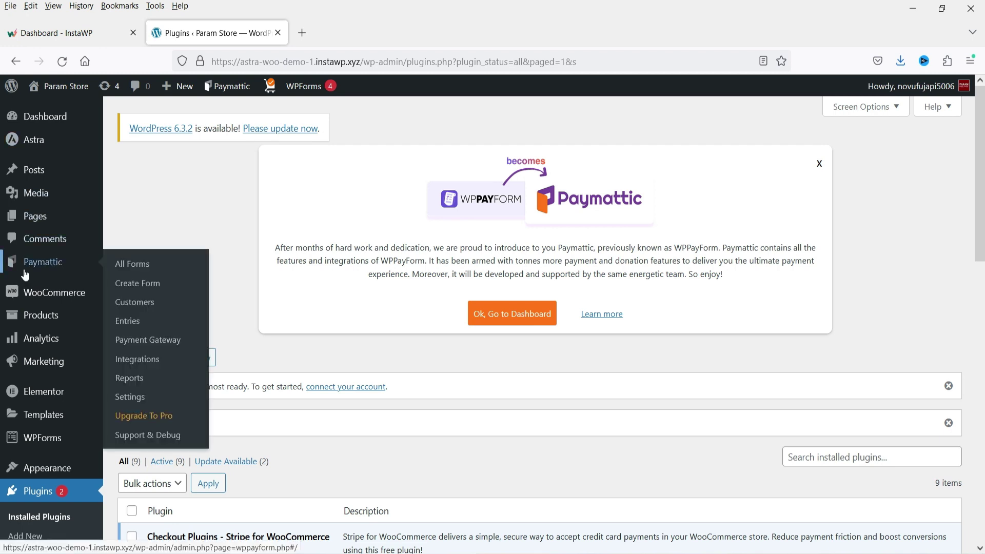
click(136, 398)
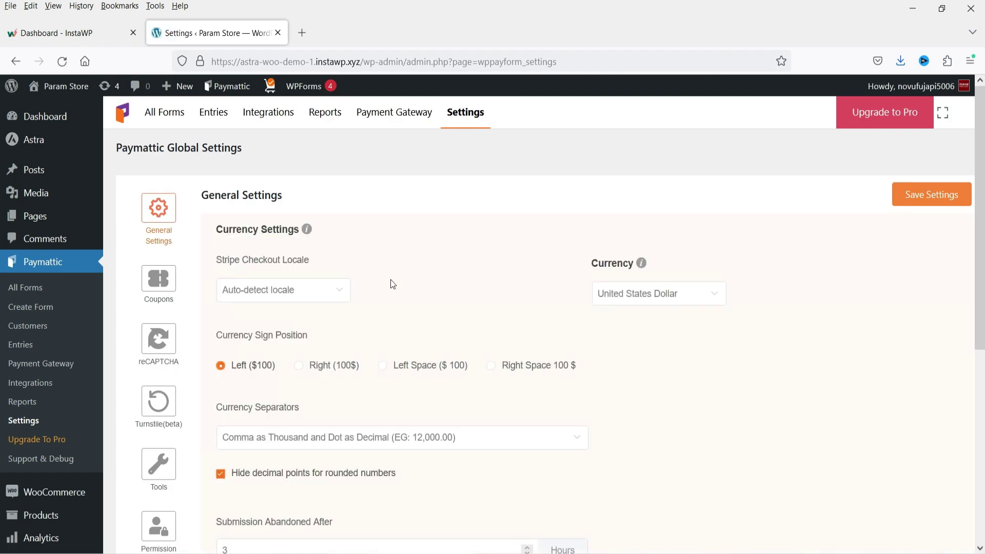
- Keep the currency as United States Dollar, confirm Coupons is Pro-only, and view reCAPTCHA settings
scroll(393, 284, down, 3)
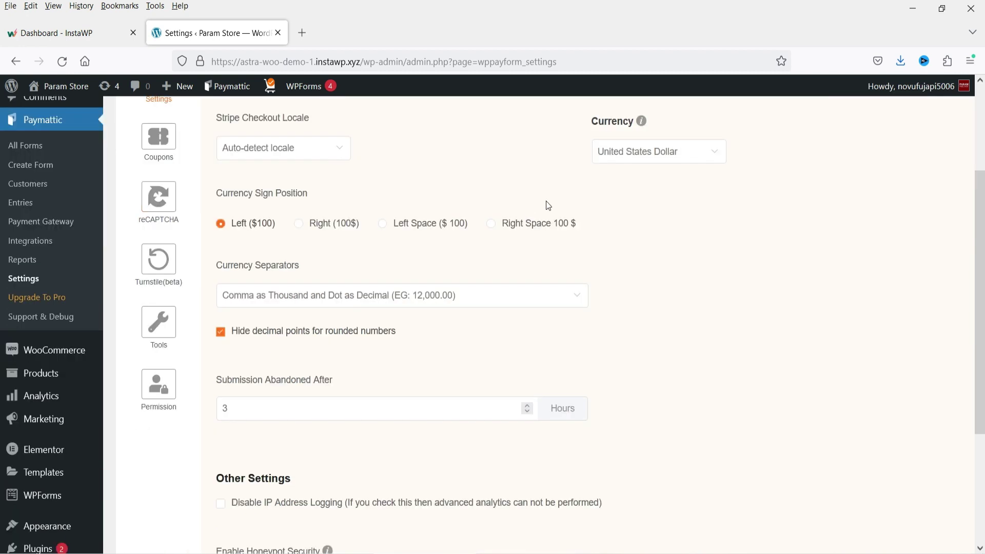
click(627, 160)
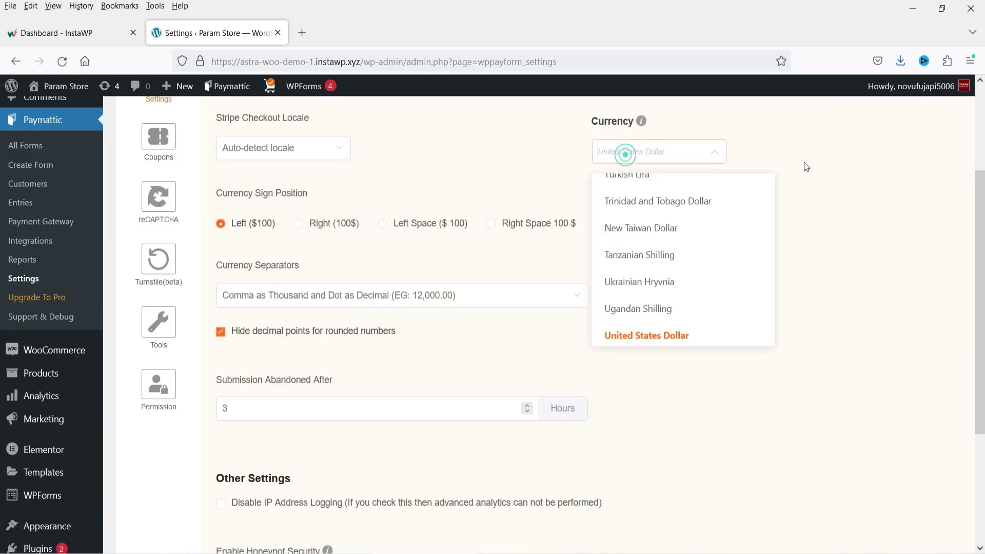
click(892, 208)
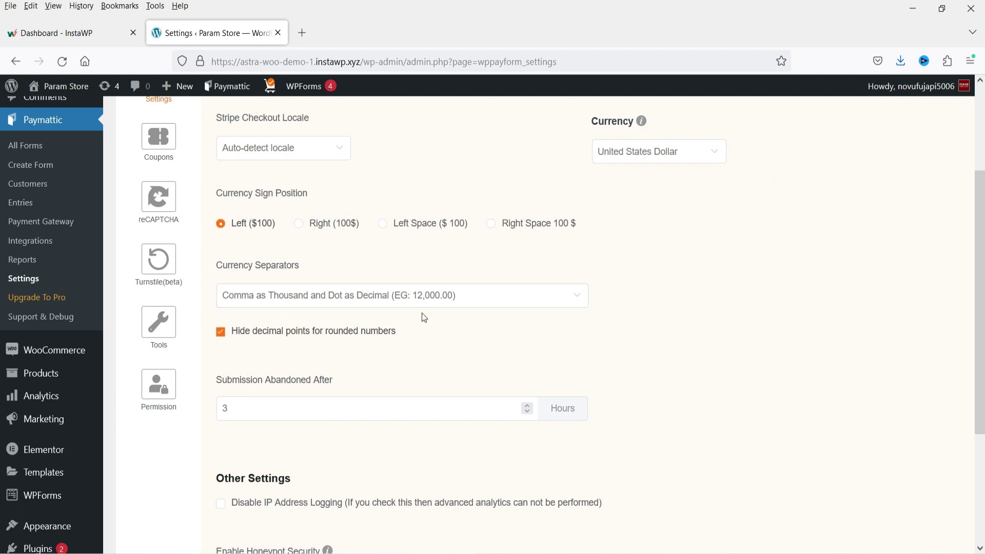
scroll(380, 308, down, 3)
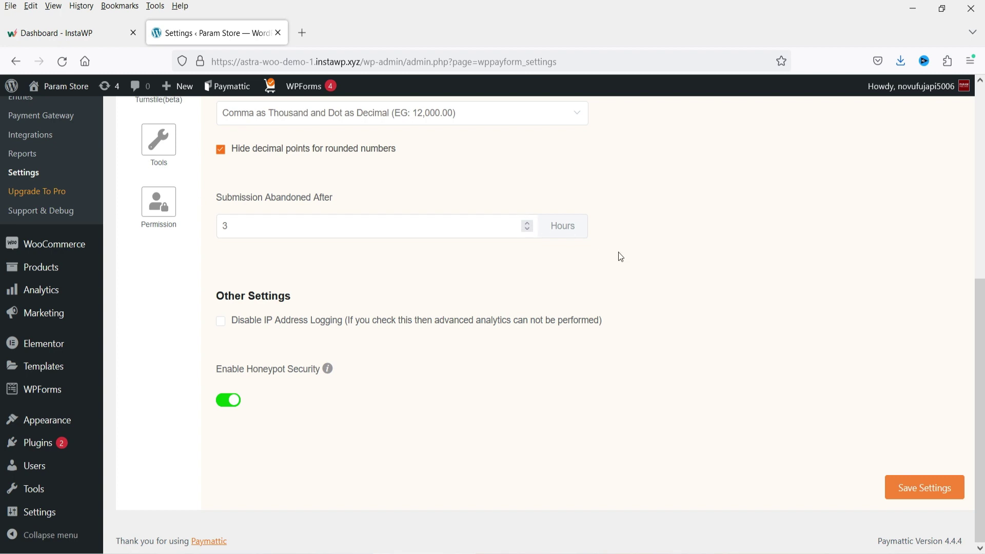
scroll(347, 350, up, 7)
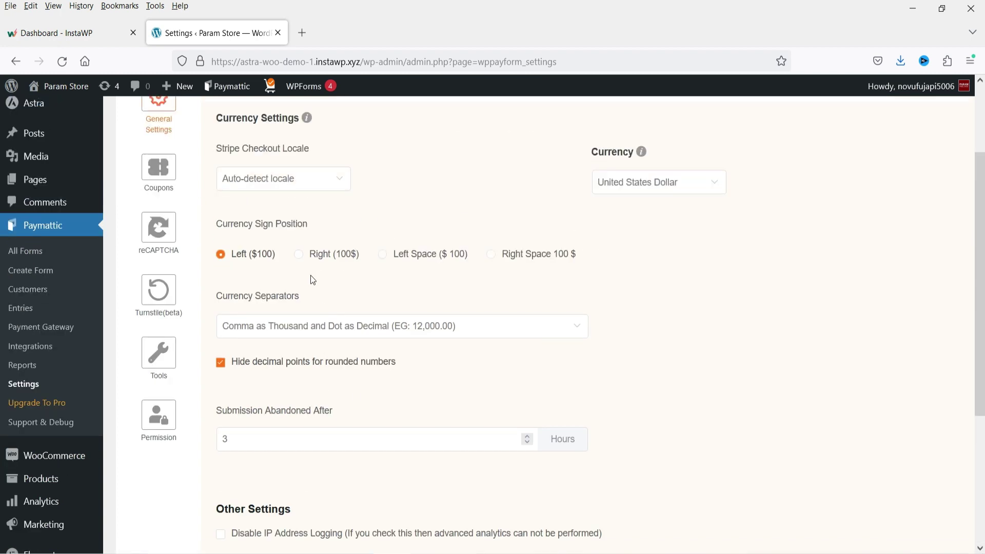
click(157, 287)
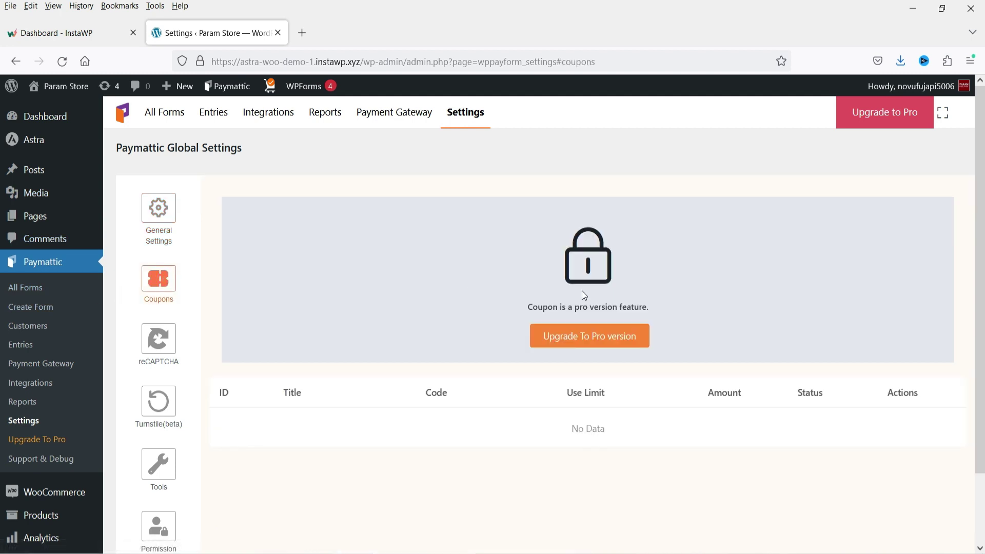
click(173, 346)
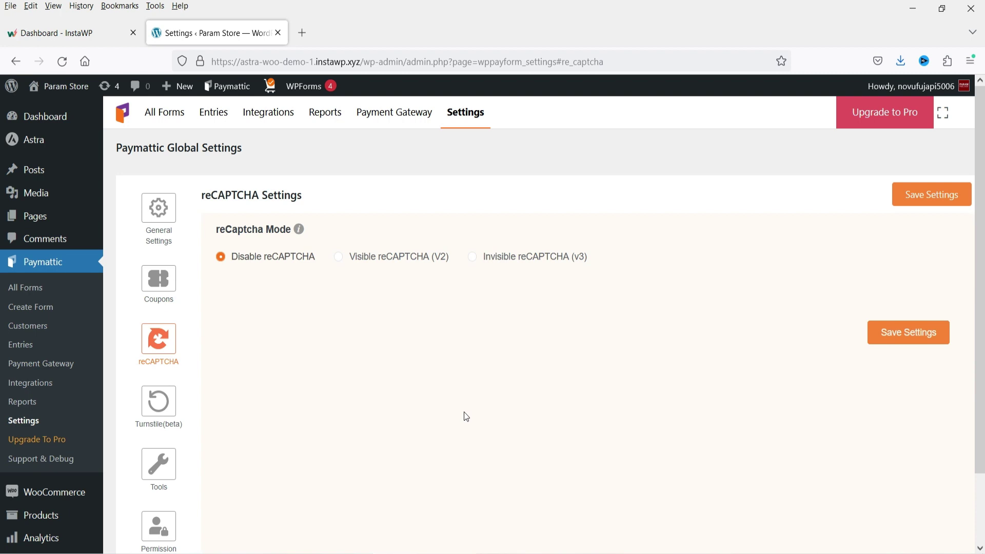
- Set reCAPTCHA to Visible reCAPTCHA (V2), then review the Turnstile, Tools and Permission settings
click(346, 261)
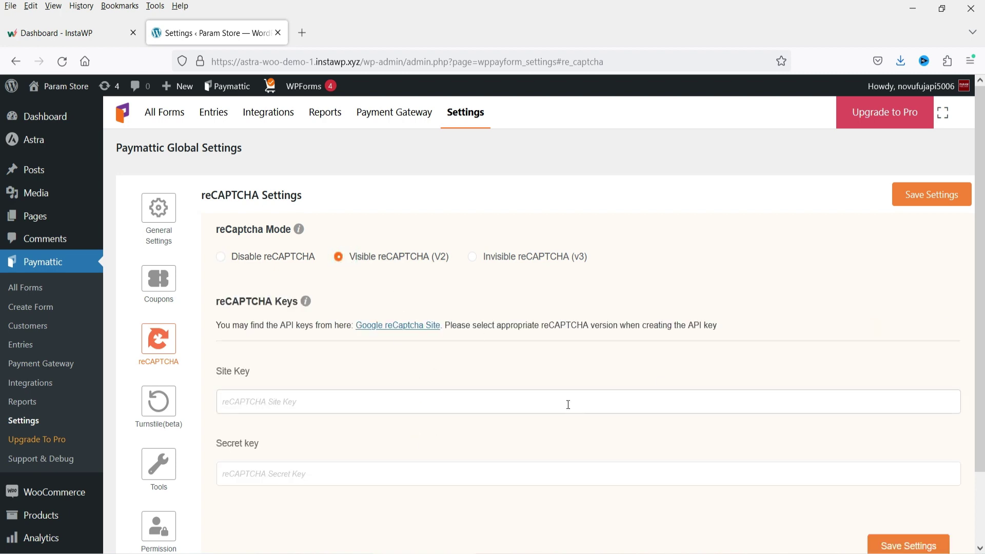
scroll(288, 395, down, 2)
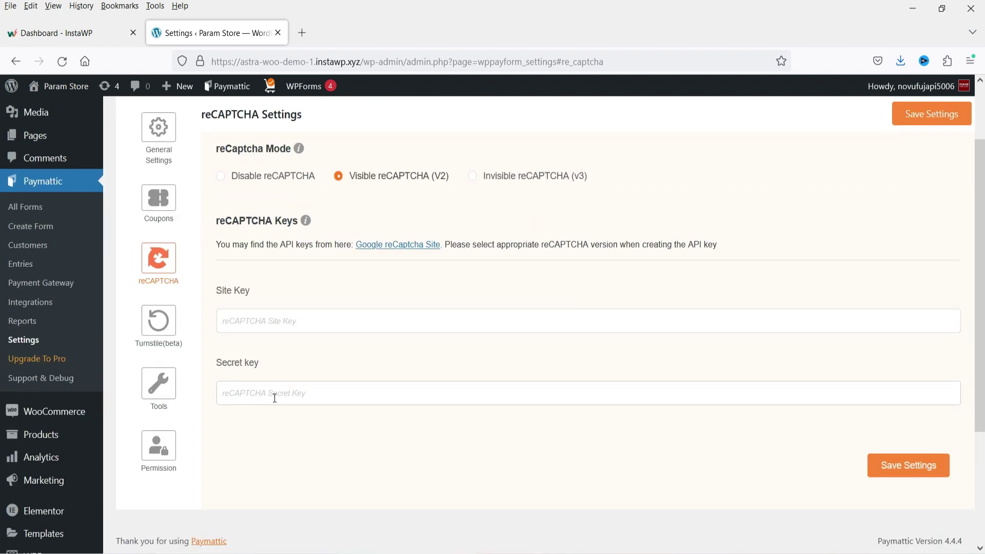
click(146, 322)
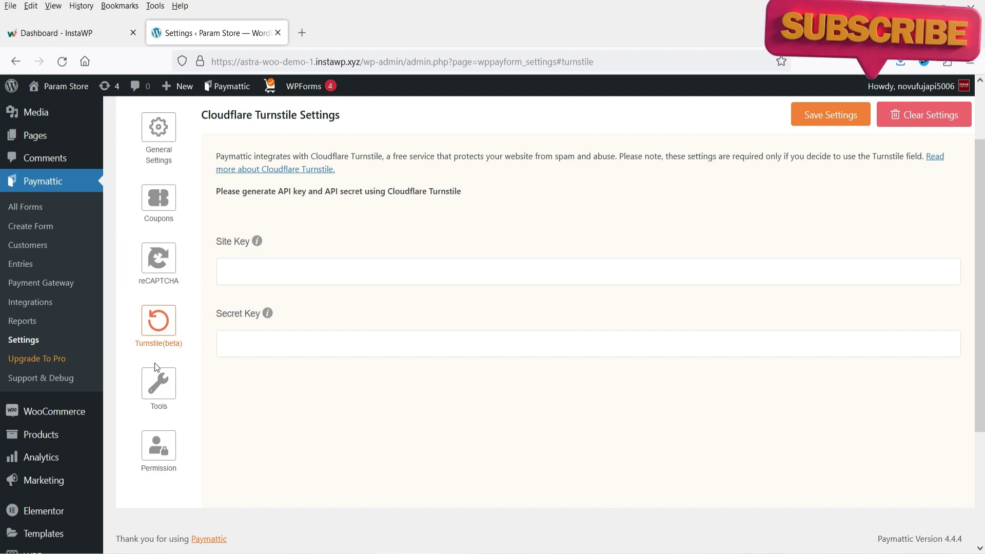
click(157, 382)
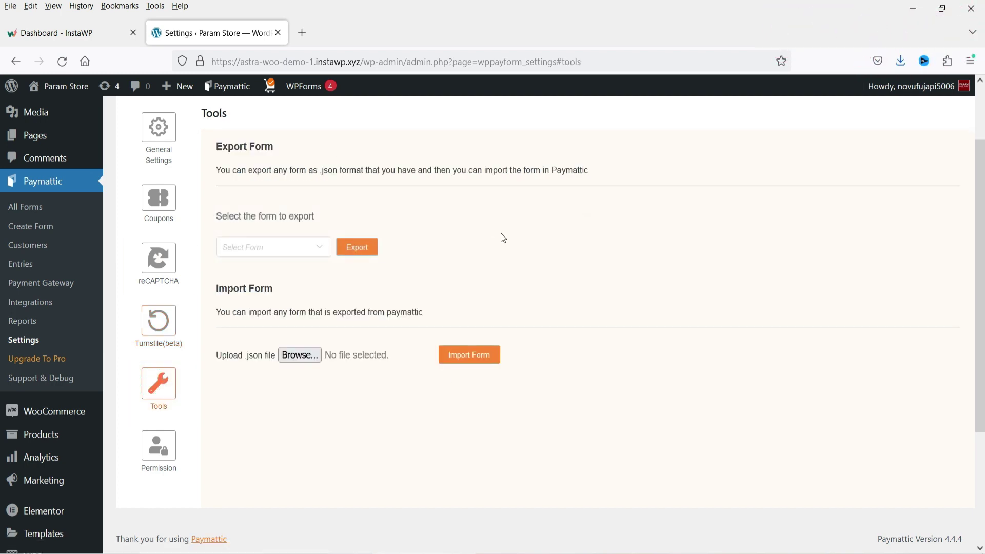
click(158, 444)
scroll(693, 283, up, 2)
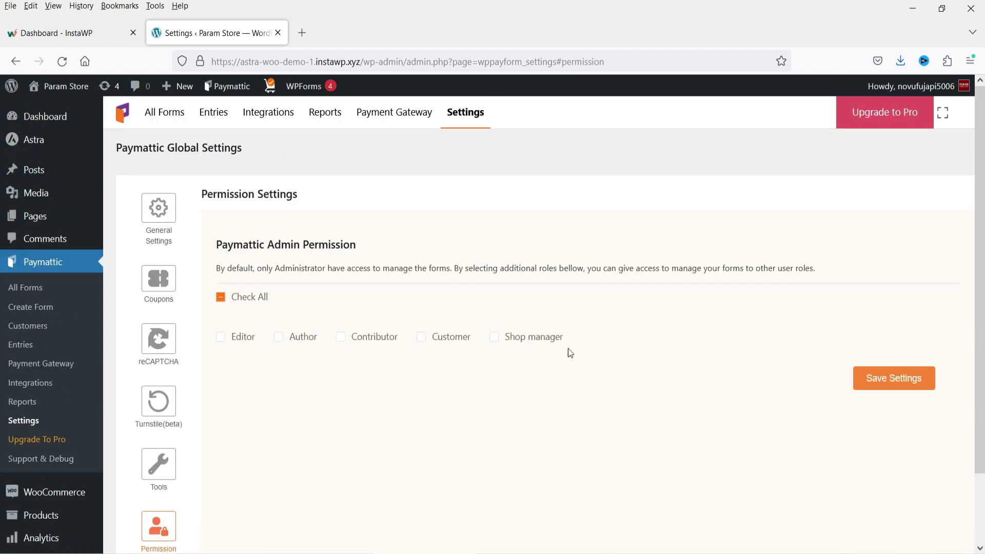
click(44, 362)
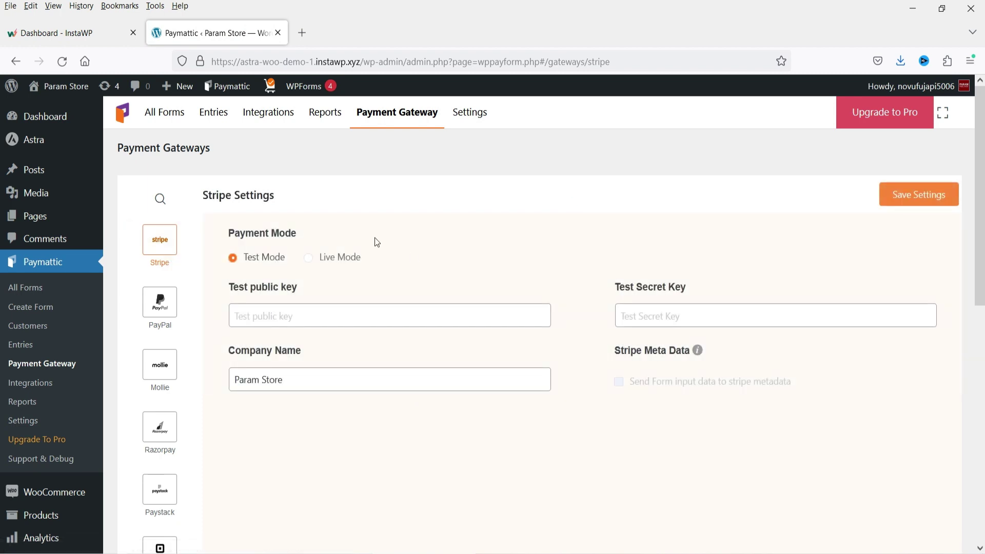
- Put Stripe into Live Mode, then look at the PayPal gateway settings
click(309, 258)
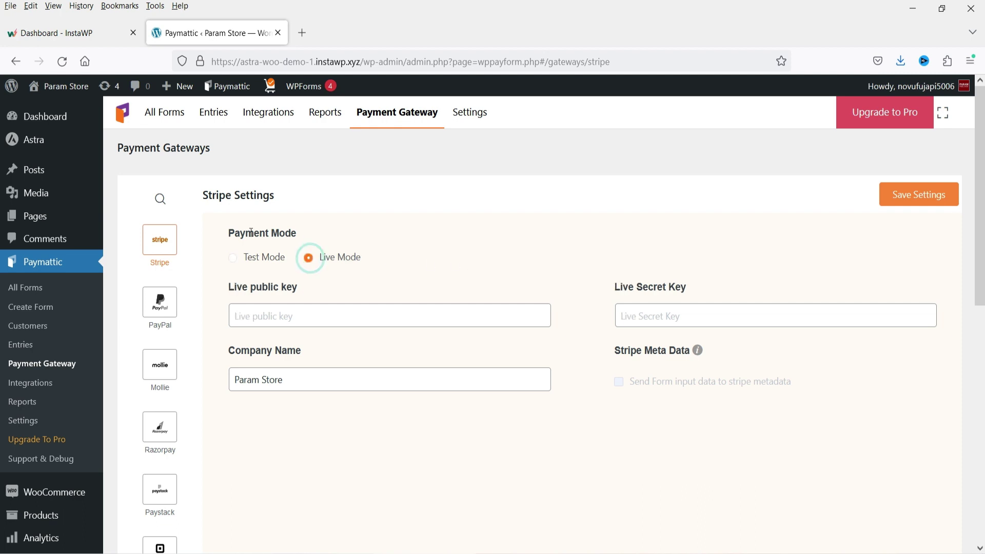
click(283, 311)
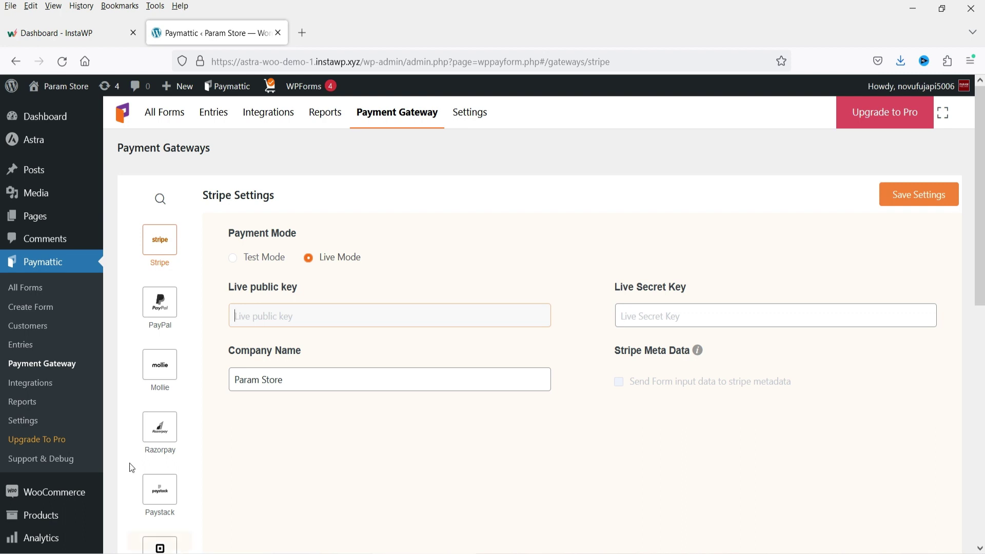
click(160, 311)
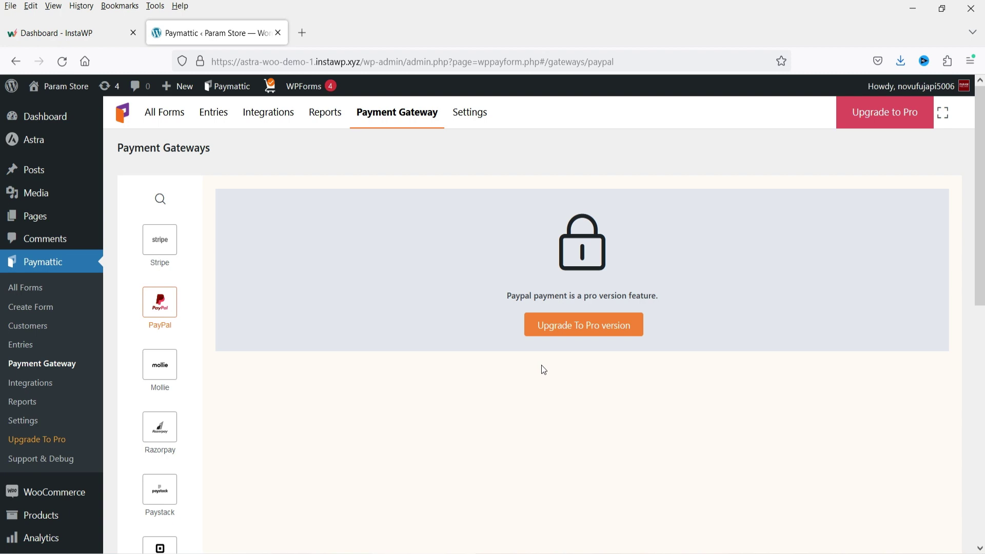
- Confirm the Offline gateway is also Pro-only, then bring up the Integrations modules list
scroll(496, 367, down, 3)
click(160, 533)
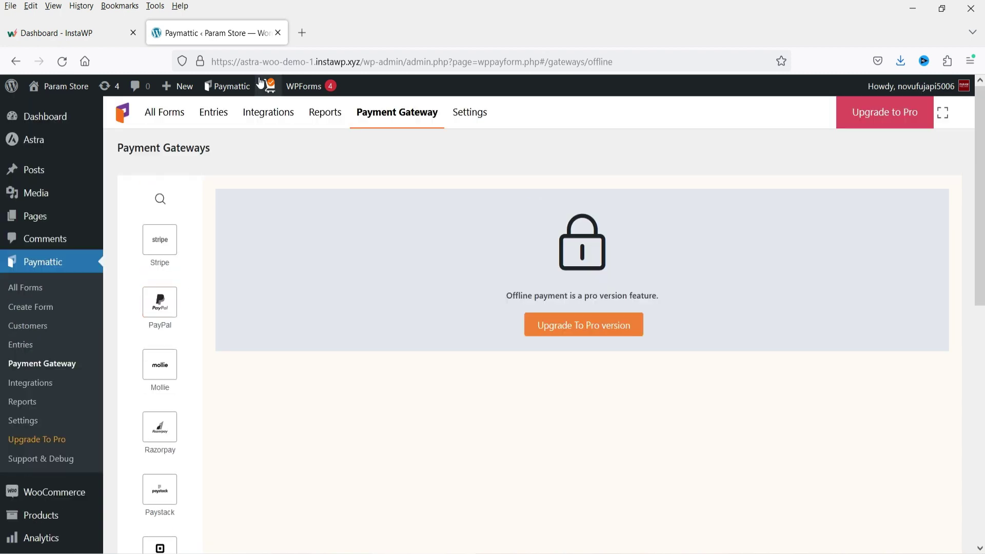
click(278, 124)
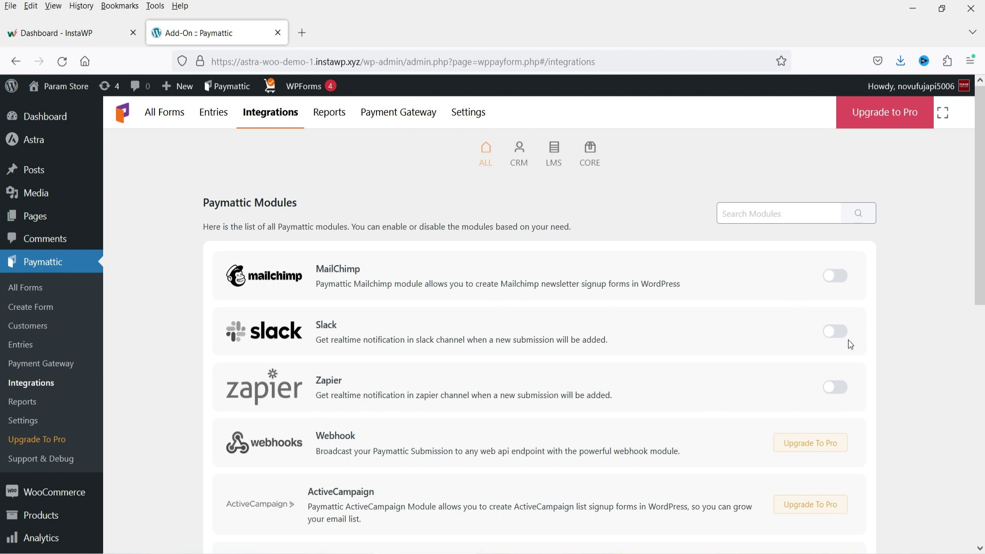
- Enable the MailChimp integration module and review its settings
click(837, 276)
click(811, 276)
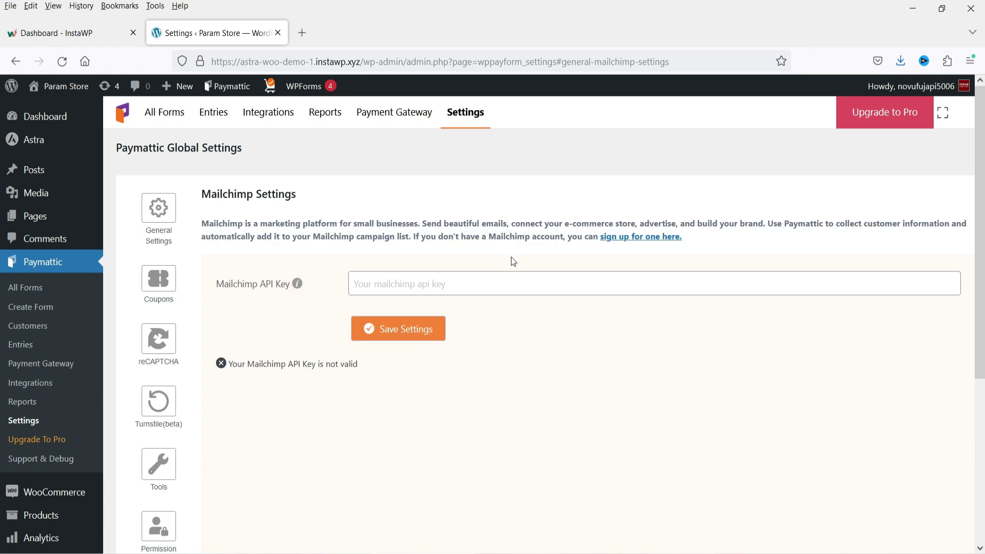
click(284, 112)
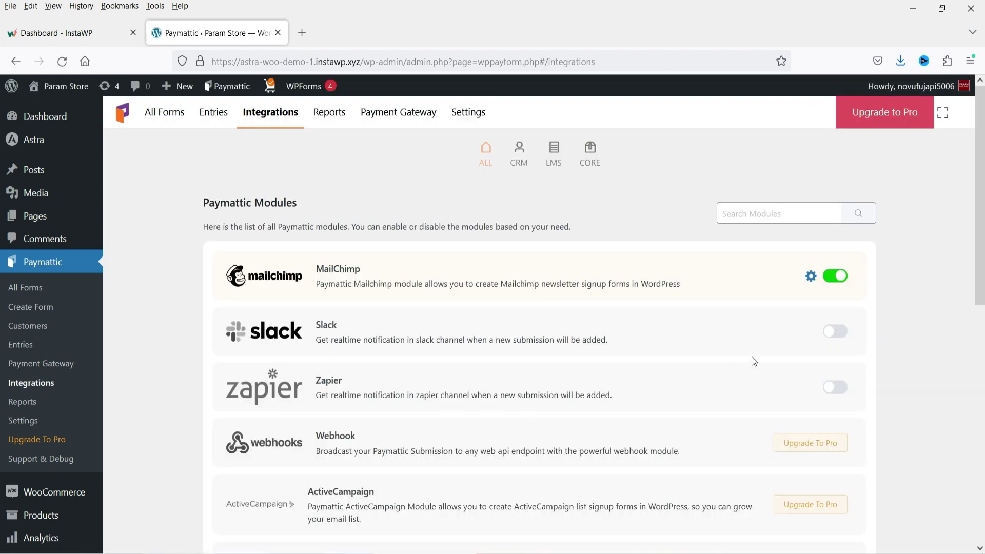
- Turn on the Zapier module, scroll the remaining integrations, and return to All Forms
click(837, 389)
scroll(831, 342, down, 3)
scroll(438, 360, down, 5)
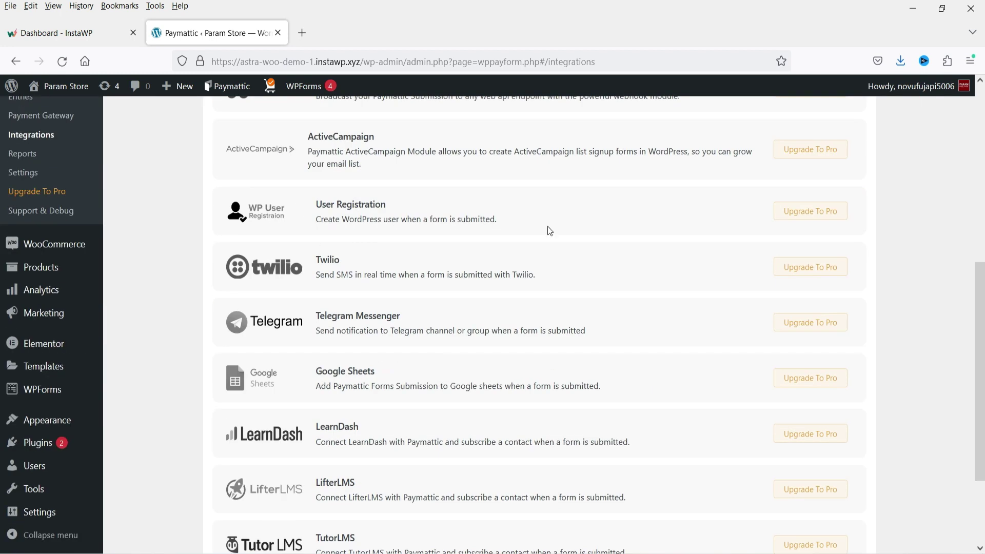
scroll(611, 262, down, 2)
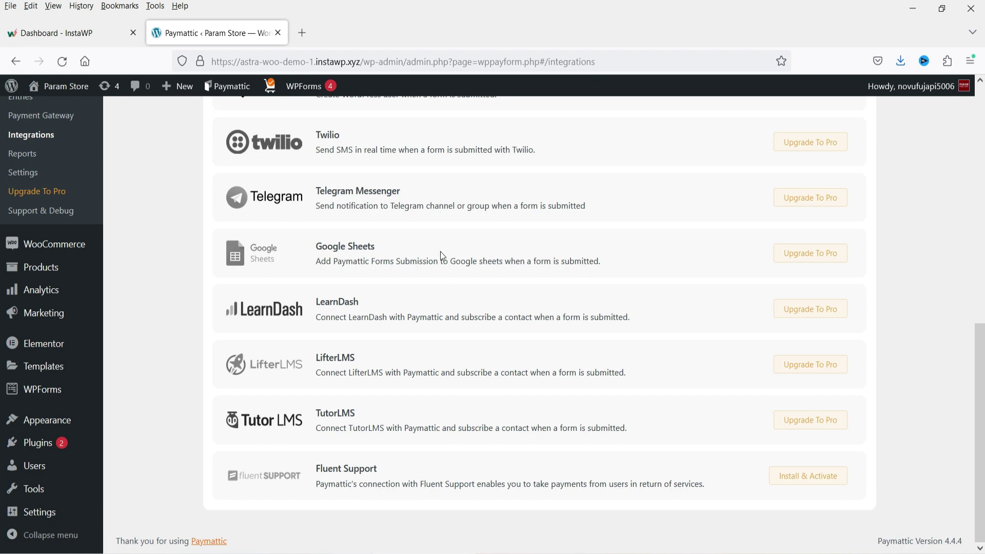
scroll(543, 316, up, 4)
scroll(539, 315, up, 5)
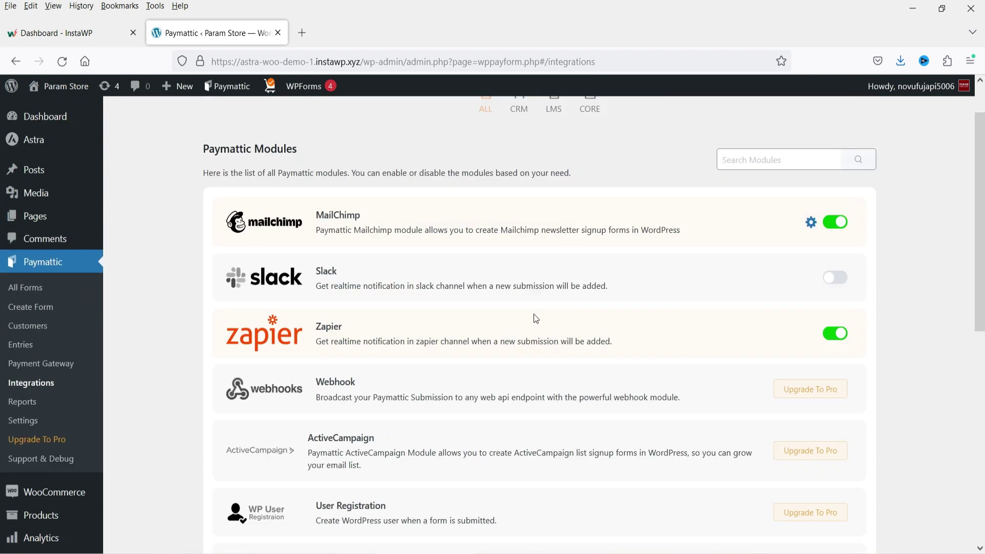
click(25, 288)
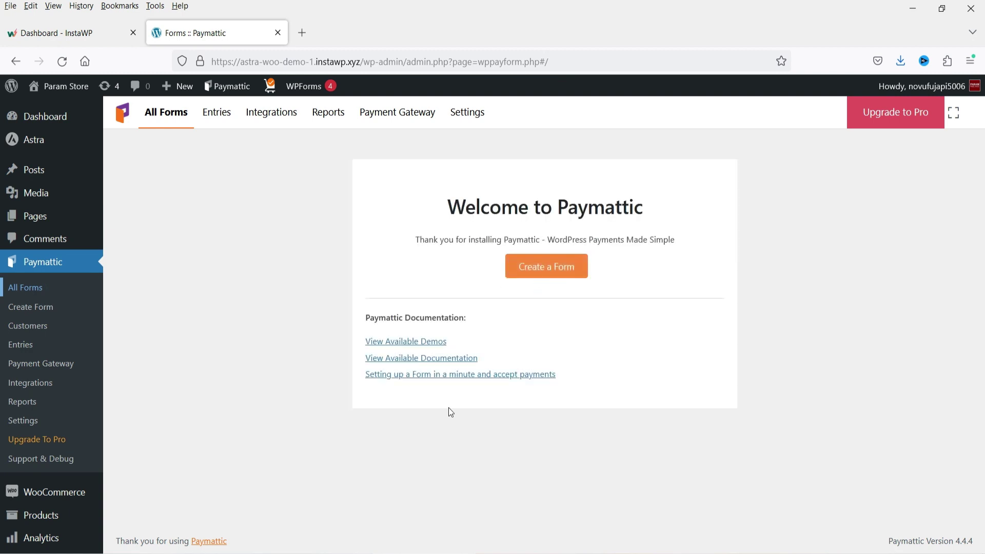
- Start a new form from Simple Form Templates and glance at the demo templates
click(534, 270)
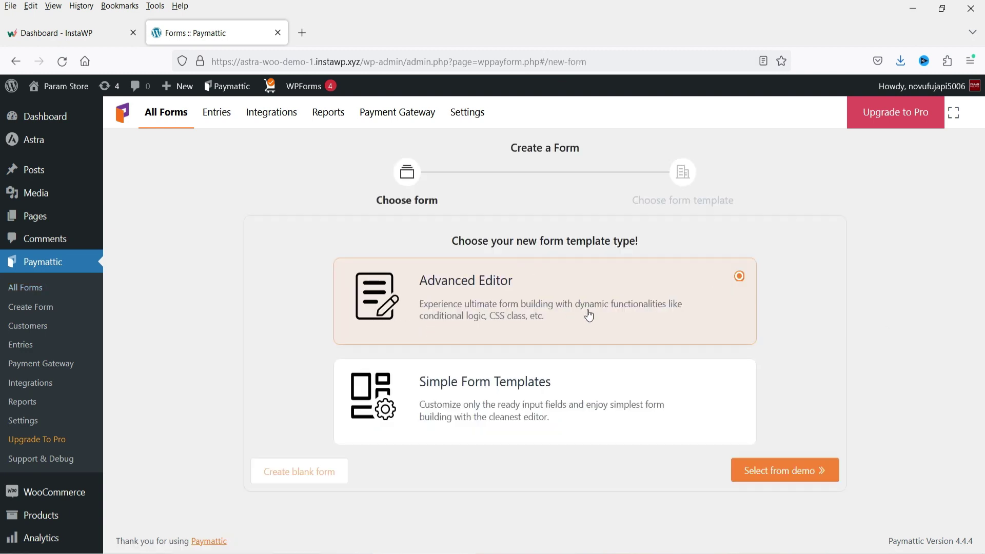
click(544, 408)
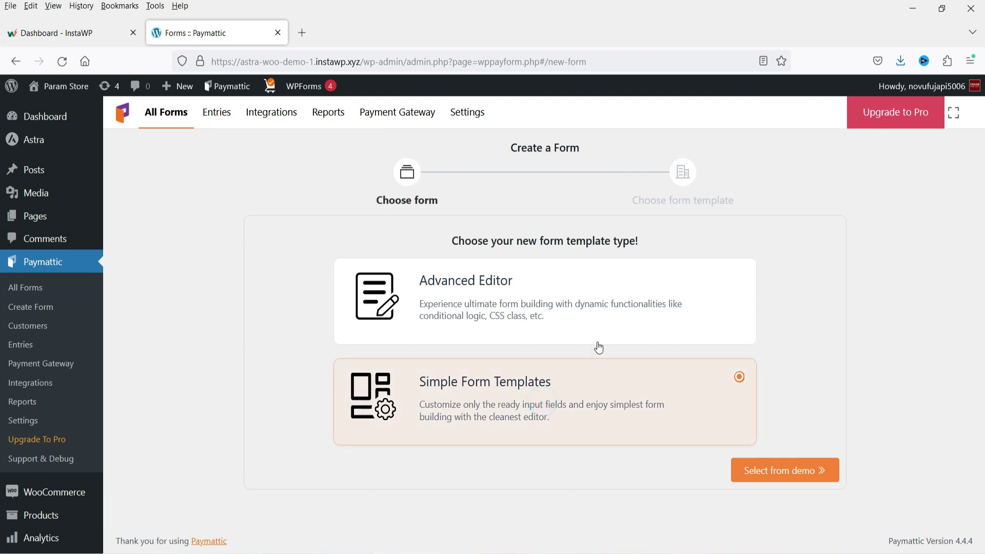
click(794, 474)
scroll(904, 333, down, 3)
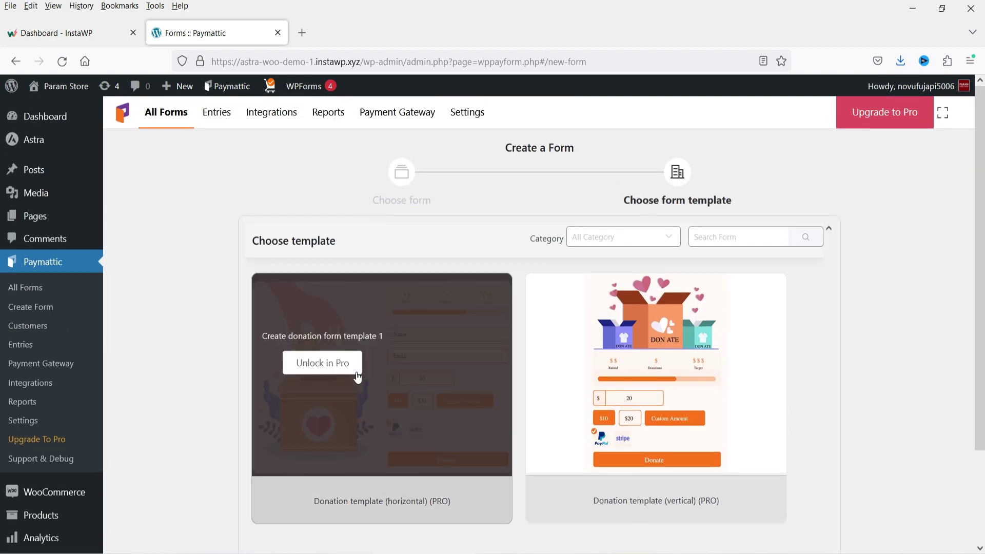
mouse_move(718, 336)
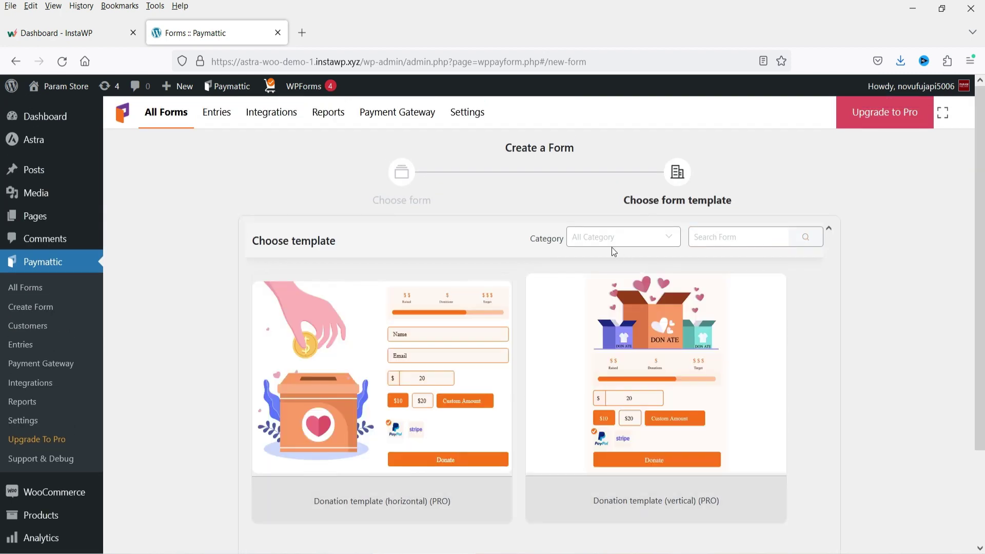
click(16, 287)
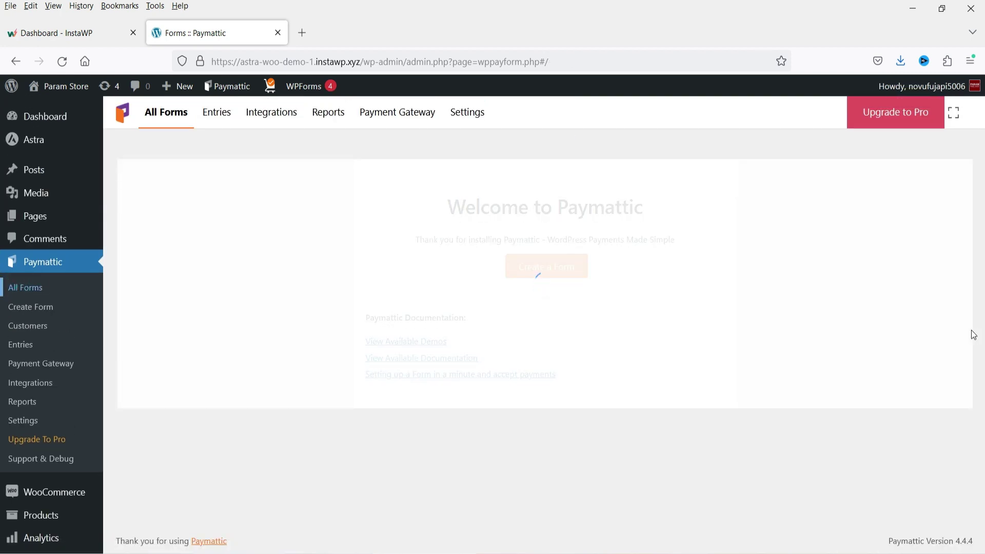
- Restart form creation and scroll through the Blank, Contact, Event Registration and Pro templates
click(579, 272)
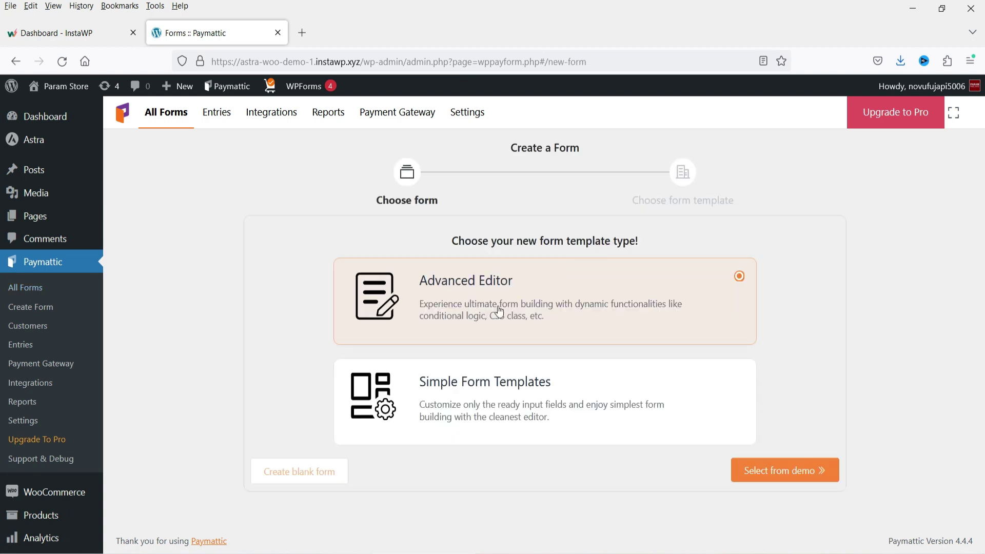
click(818, 470)
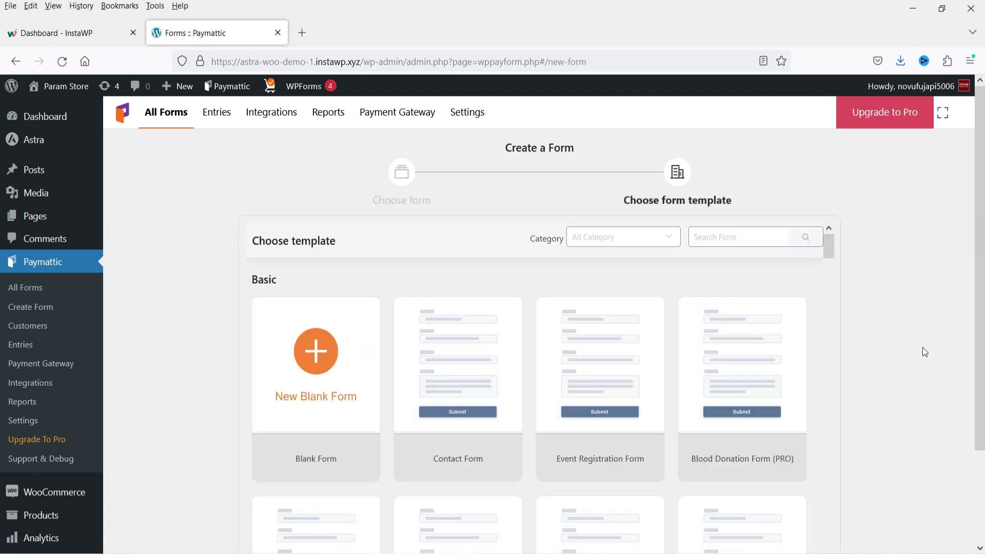
scroll(841, 305, down, 3)
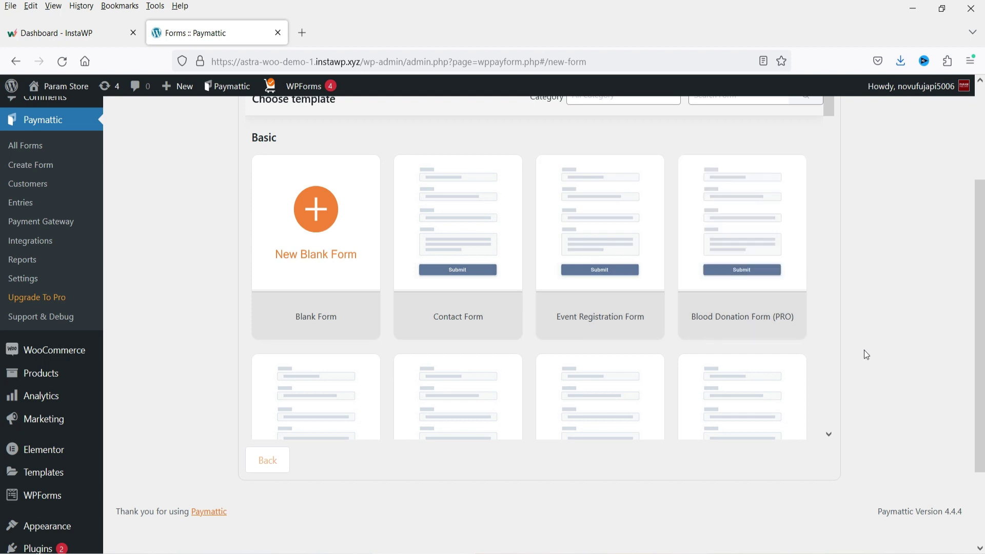
scroll(803, 271, down, 3)
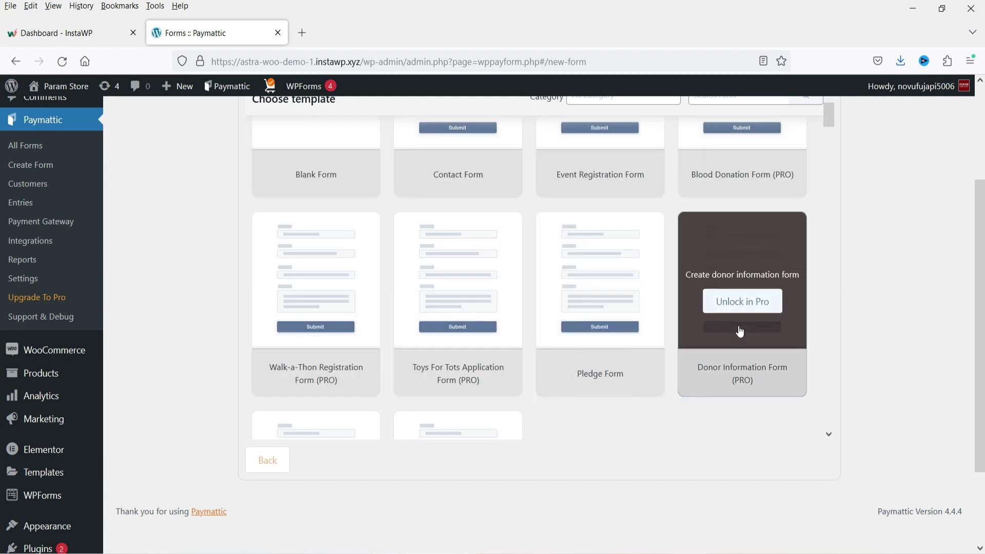
scroll(313, 354, down, 3)
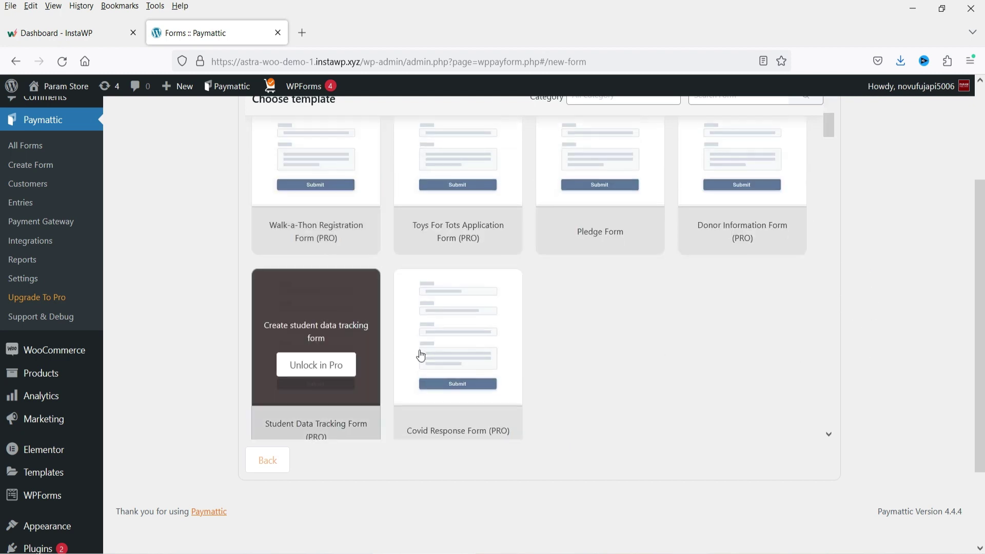
scroll(575, 410, up, 5)
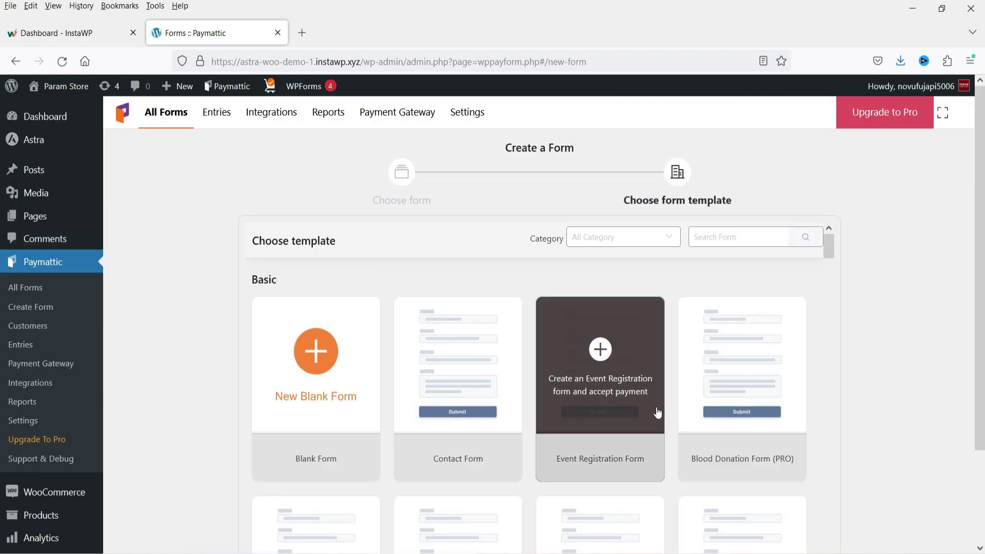
- Create the Event Registration Form (#1276) from its template and start editing the Choose Your Ticket label
click(614, 380)
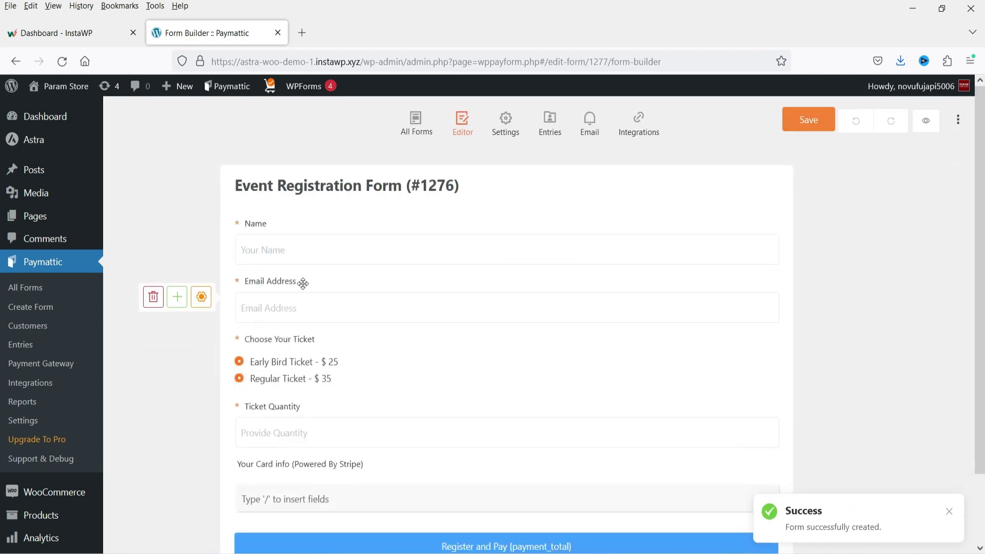
scroll(277, 310, down, 2)
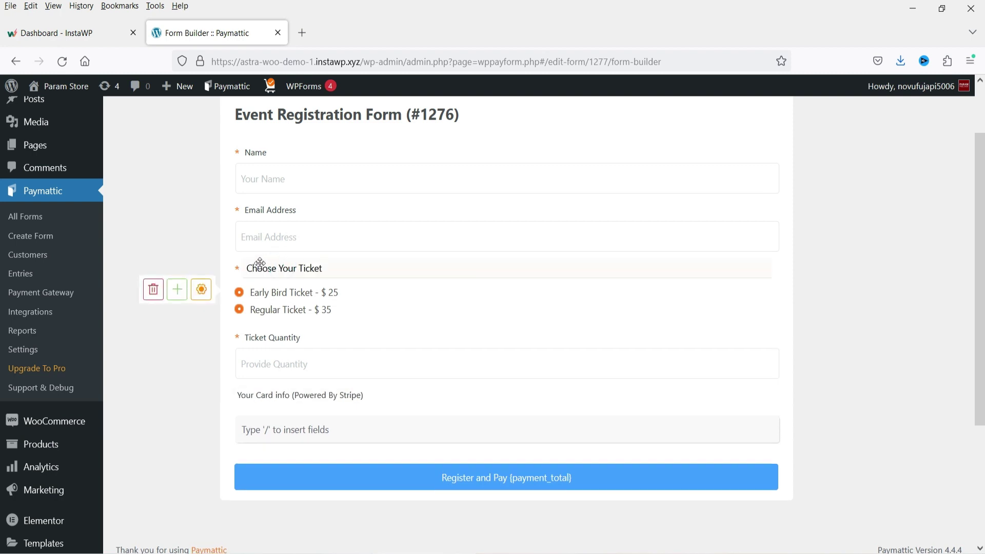
click(296, 270)
- Remove the price from the Early Bird option label and open the ticket field's settings
click(288, 293)
key(BackSpace)
key(BackSpace)
key(BackSpace)
key(BackSpace)
key(BackSpace)
key(BackSpace)
key(BackSpace)
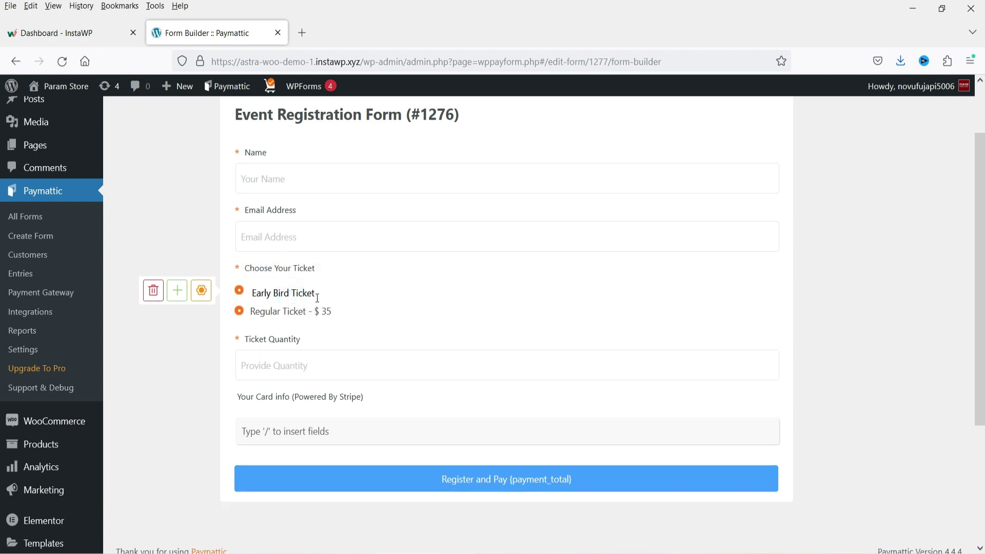
click(201, 290)
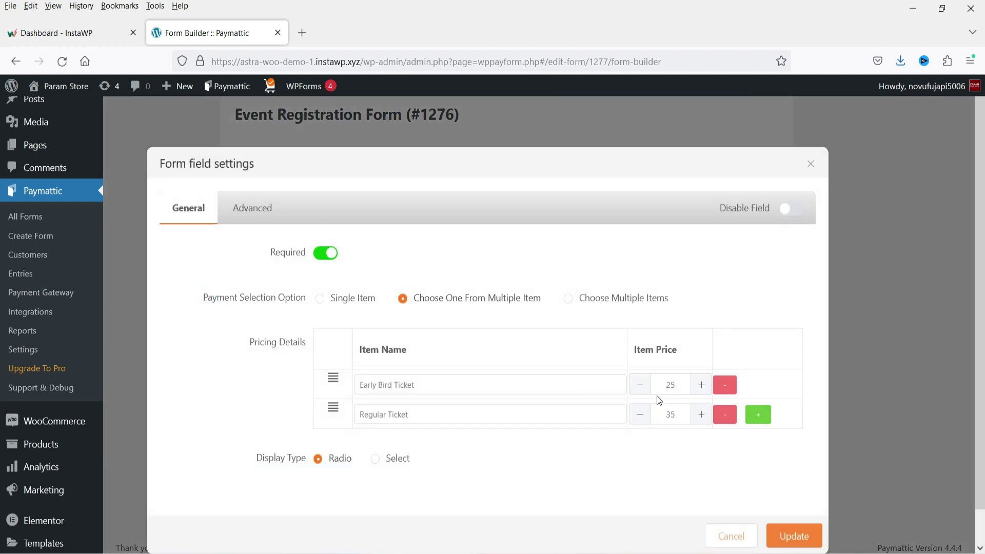
- Price the tickets Early Bird $30 and Regular $40, adding unnamed rows at $20 and $10
double_click(674, 386)
double_click(670, 416)
text(40)
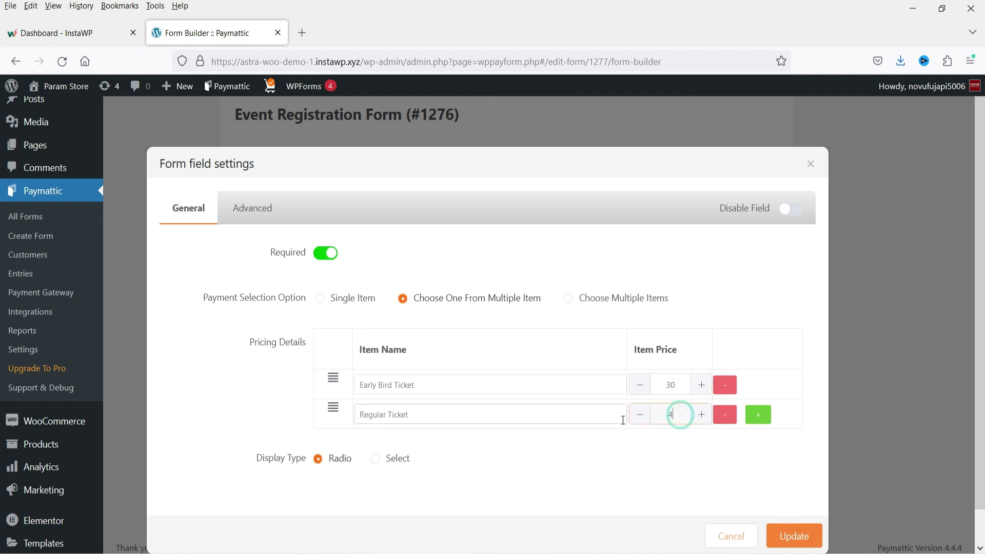
click(751, 413)
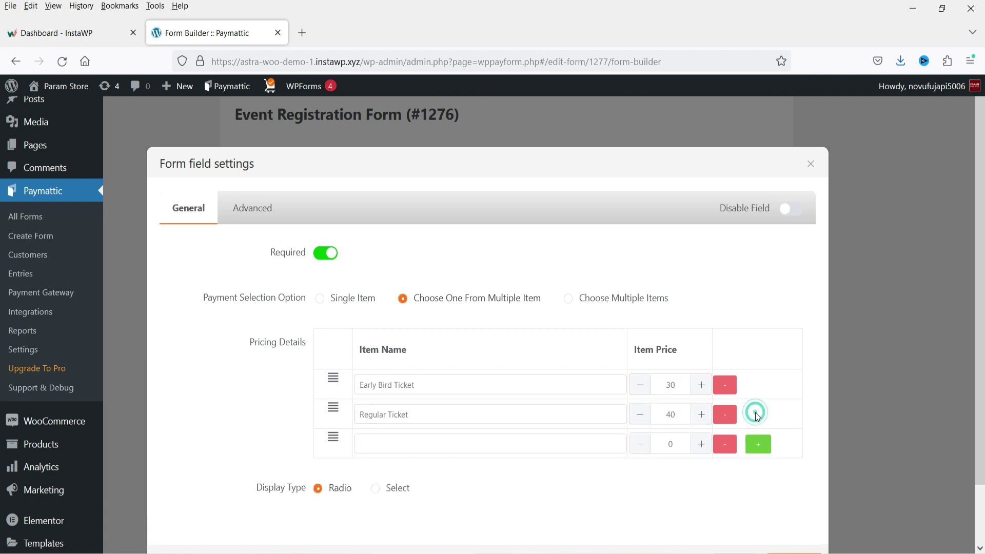
click(675, 442)
text(20)
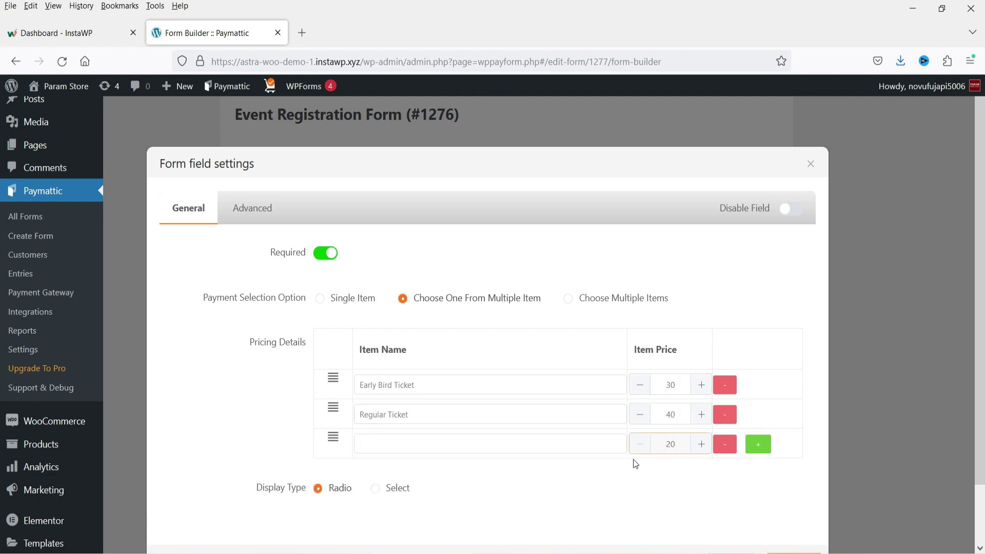
click(581, 490)
click(759, 445)
click(671, 471)
text(10)
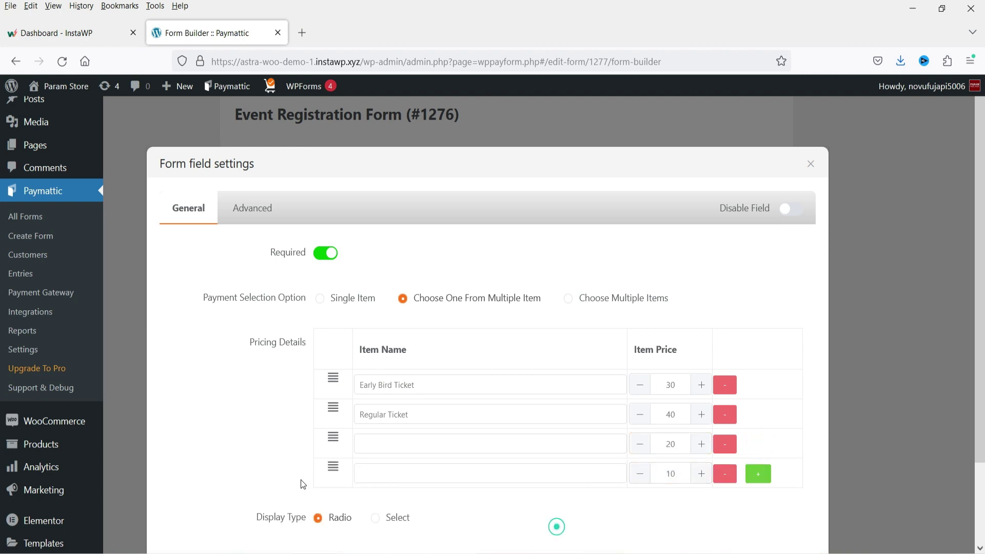
- Move the $10 and $20 rows to the top, keep radio display, and save the pricing
drag(333, 466, 337, 382)
drag(332, 471, 334, 407)
scroll(708, 345, down, 2)
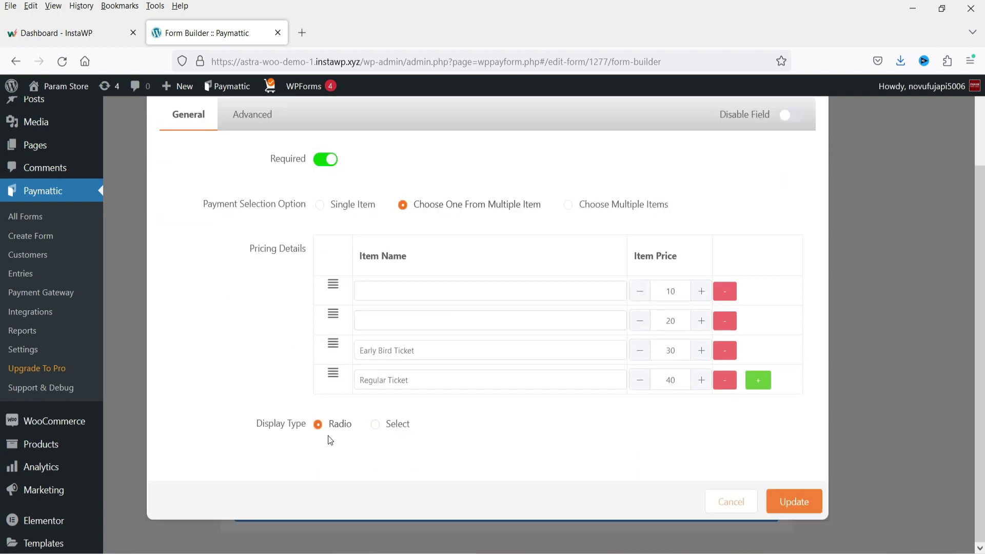
click(376, 429)
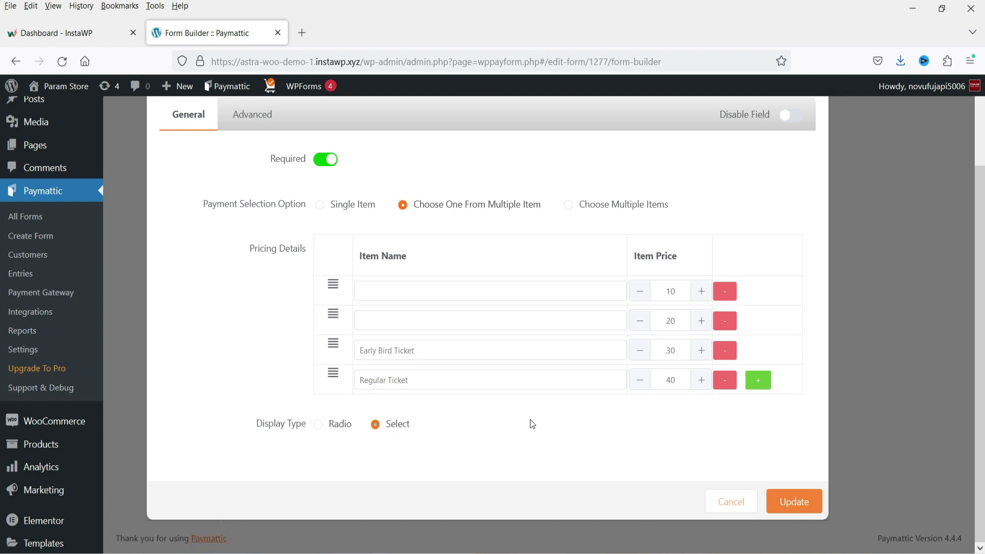
click(318, 425)
click(791, 505)
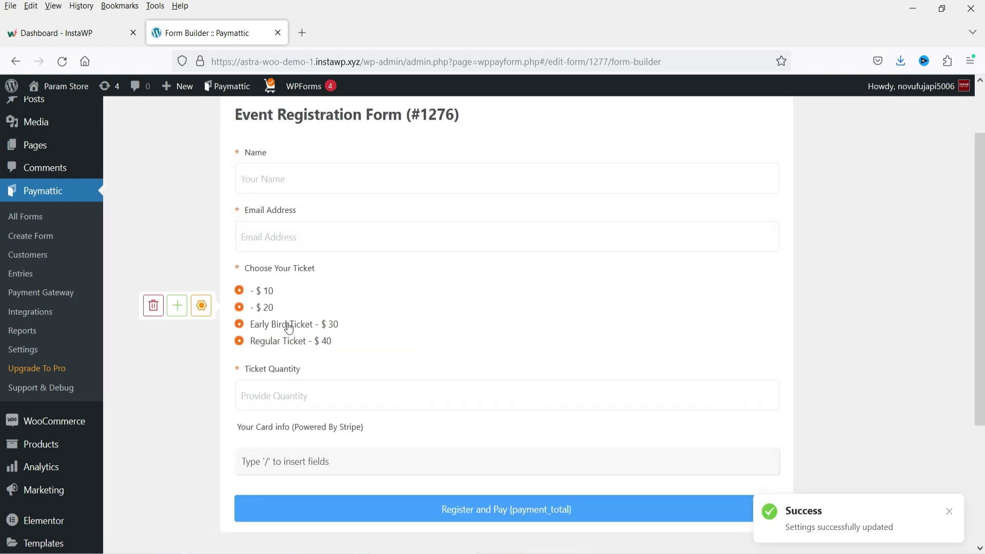
- Select the Ticket Quantity field and scroll back to the top of the builder
scroll(772, 310, down, 3)
click(310, 249)
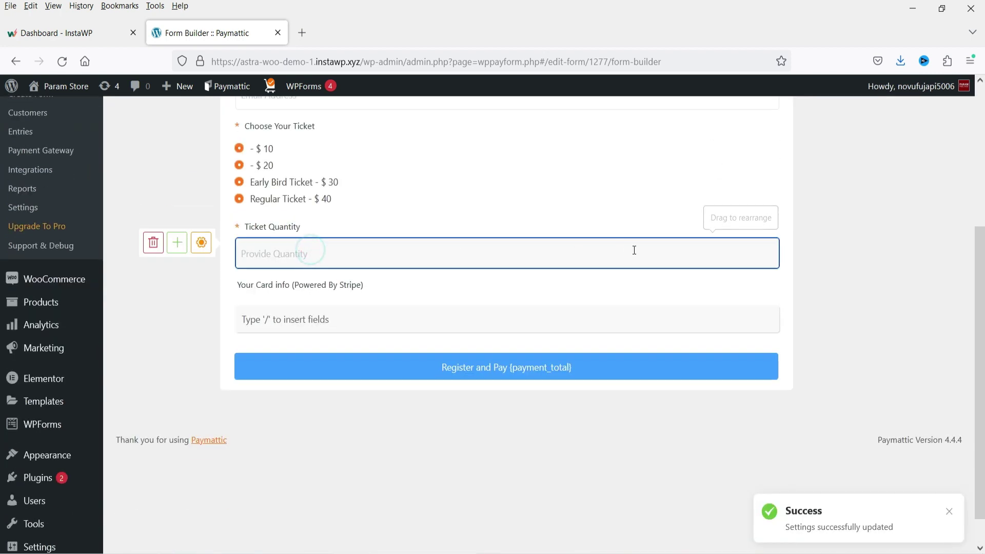
scroll(634, 251, up, 5)
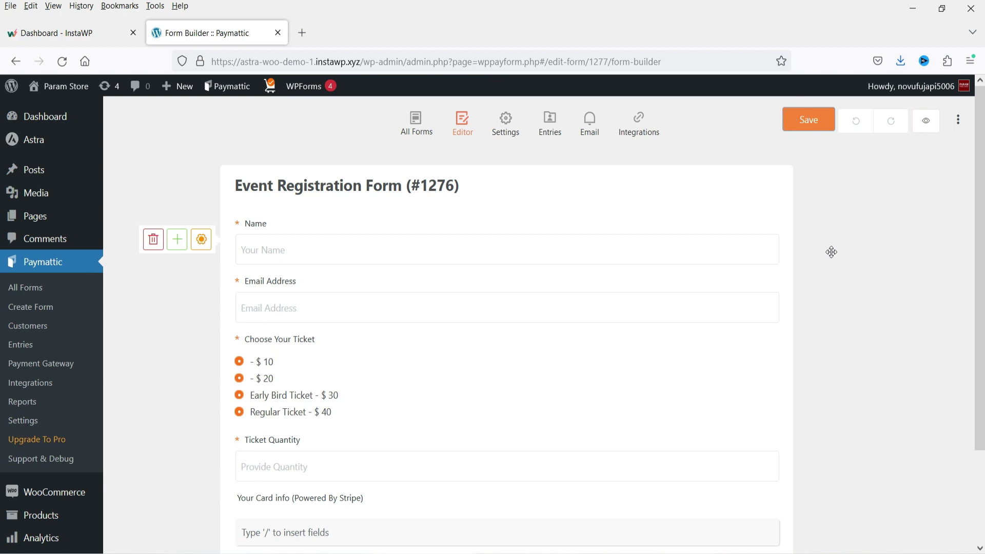
- Preview the form, choose the $10 ticket and raise the quantity to 2
click(926, 122)
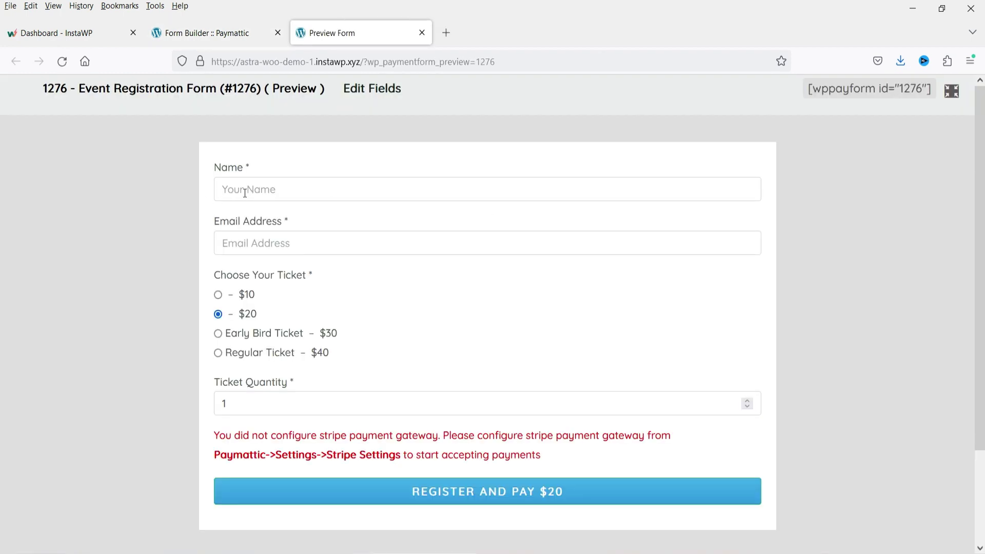
click(246, 190)
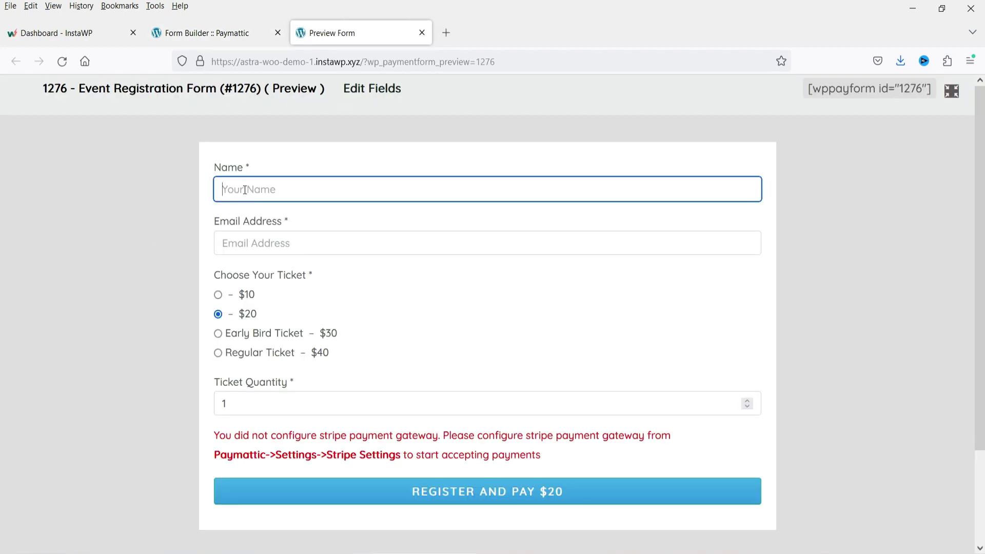
click(251, 243)
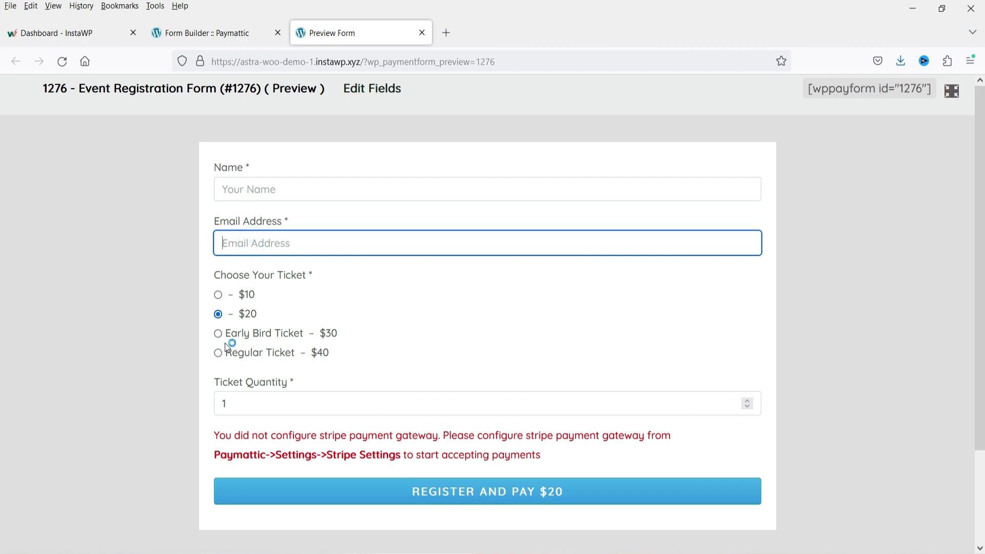
click(218, 294)
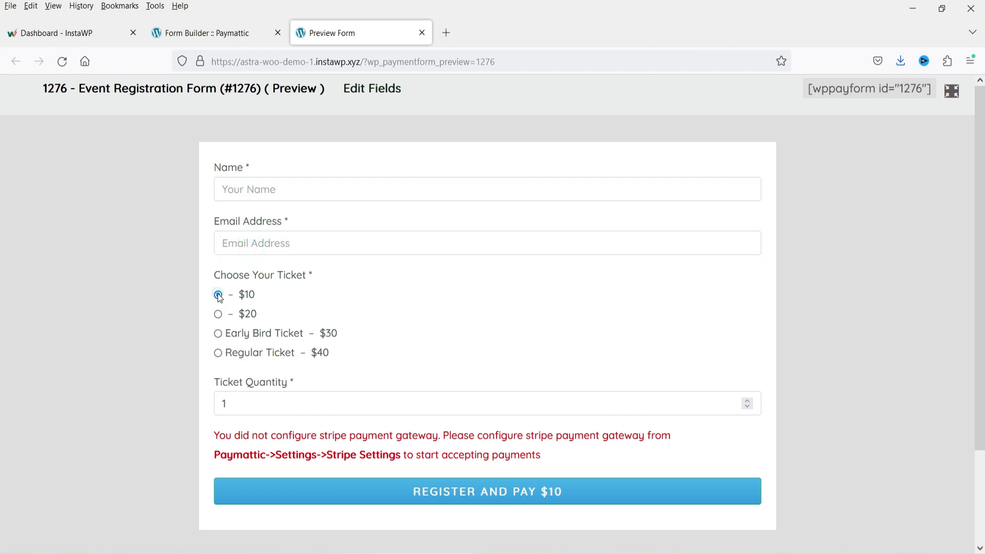
click(747, 402)
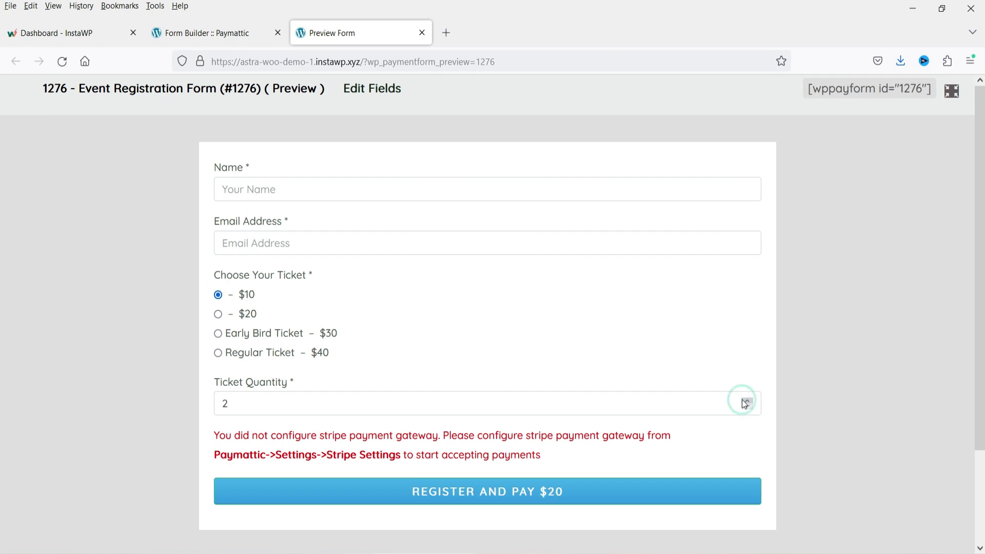
- Switch to the $20 then Regular $40 ticket for an $80 total, and return to the builder
click(218, 315)
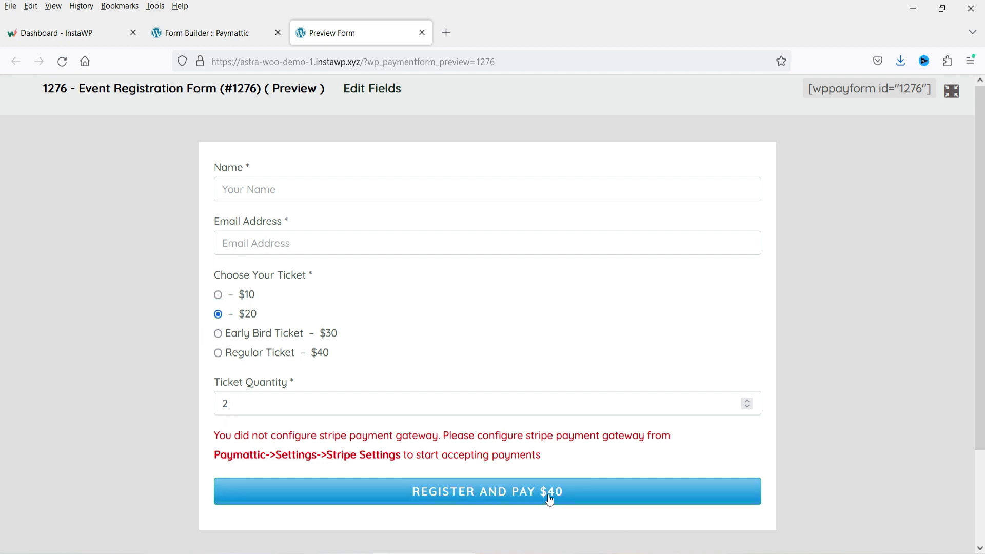
click(219, 353)
click(211, 33)
scroll(342, 272, down, 3)
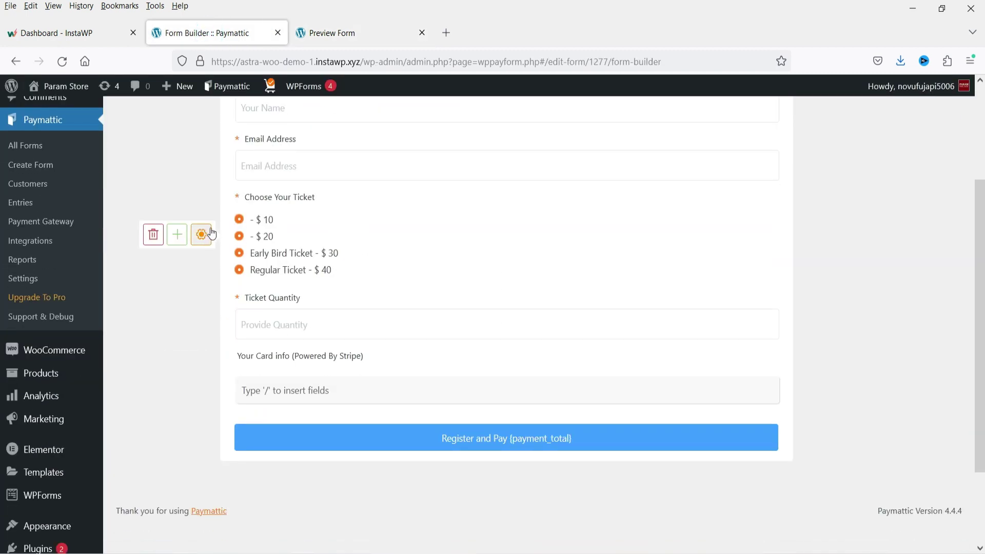
- Enable Choose Multiple Items on Choose Your Ticket so its four options become checkboxes
click(202, 235)
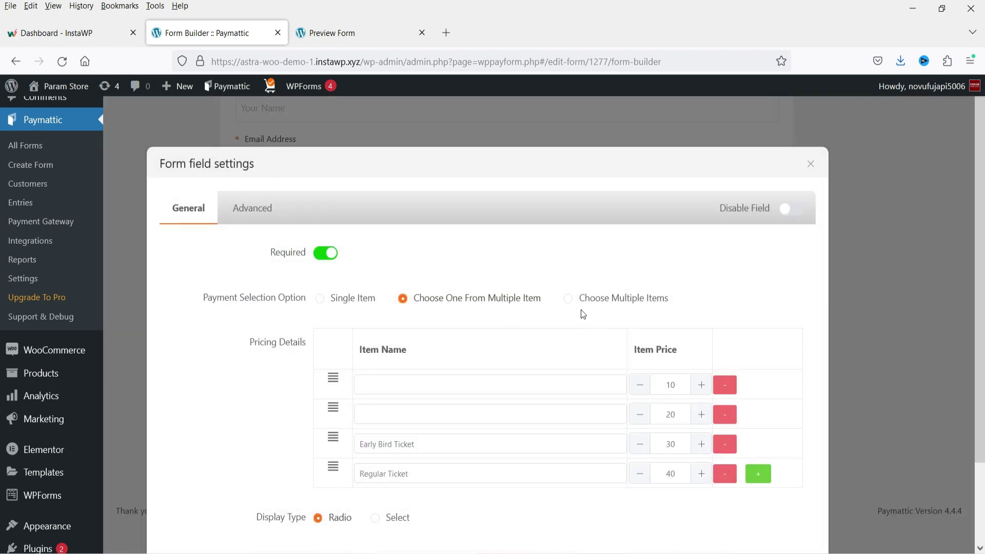
click(568, 302)
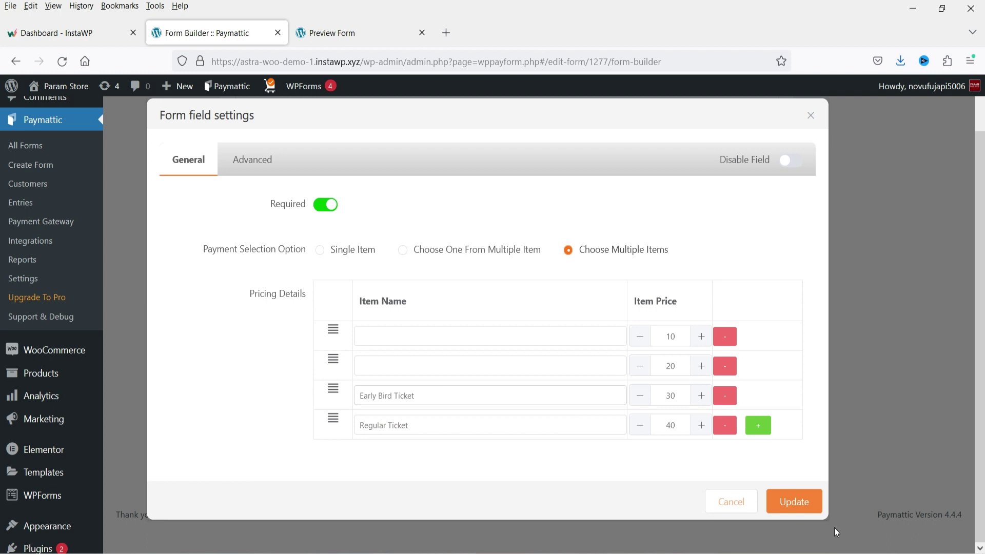
click(794, 502)
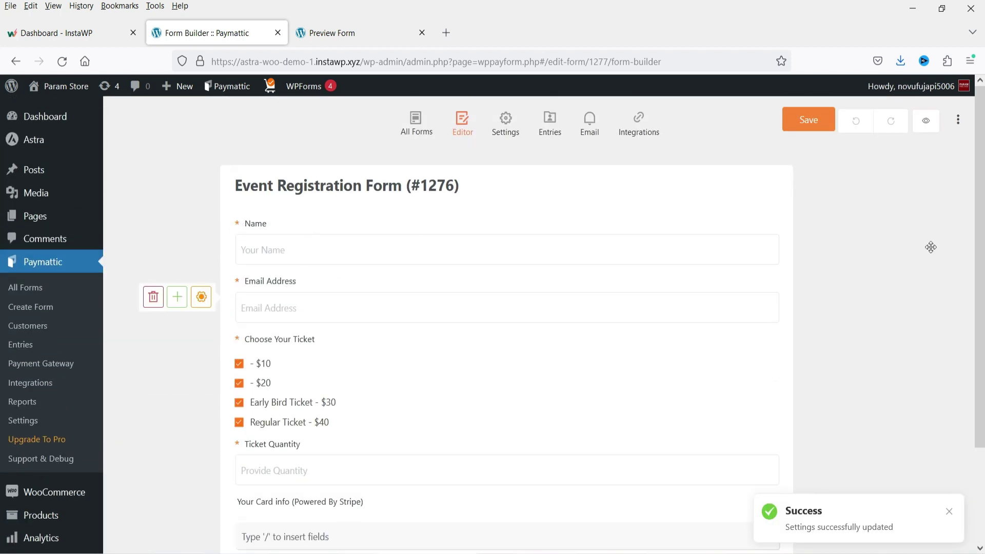
click(958, 120)
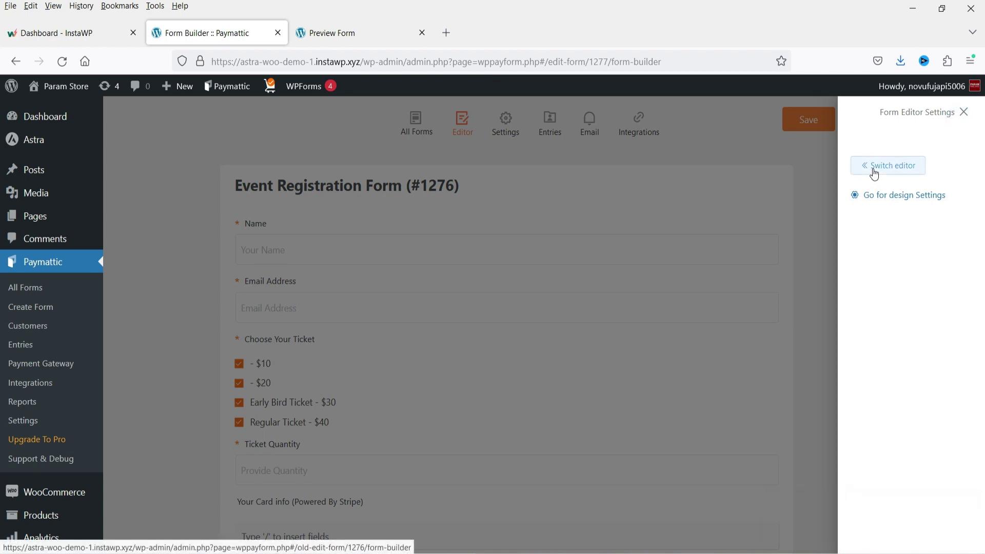
- Switch to the classic editor and add a Phone Number field below Email Address
click(874, 172)
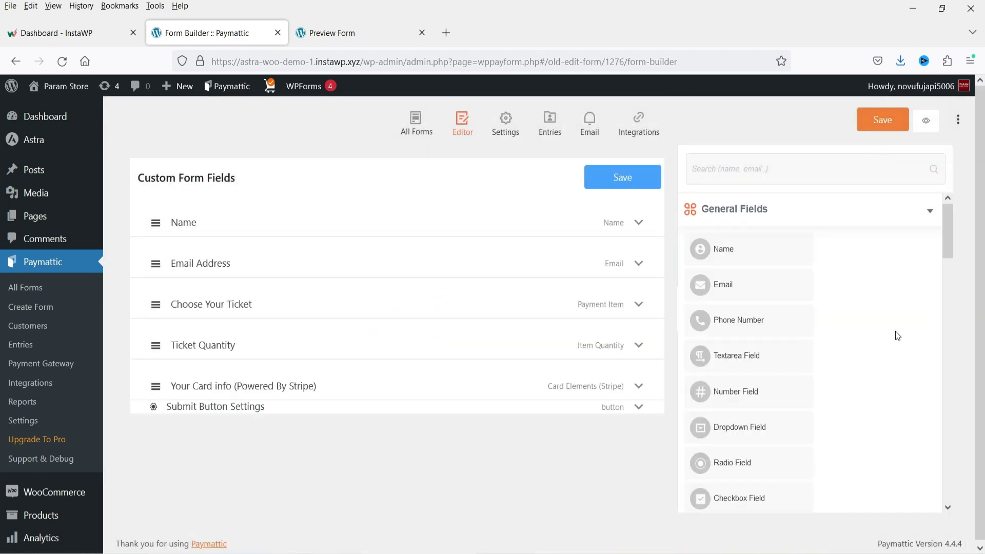
drag(755, 324, 479, 291)
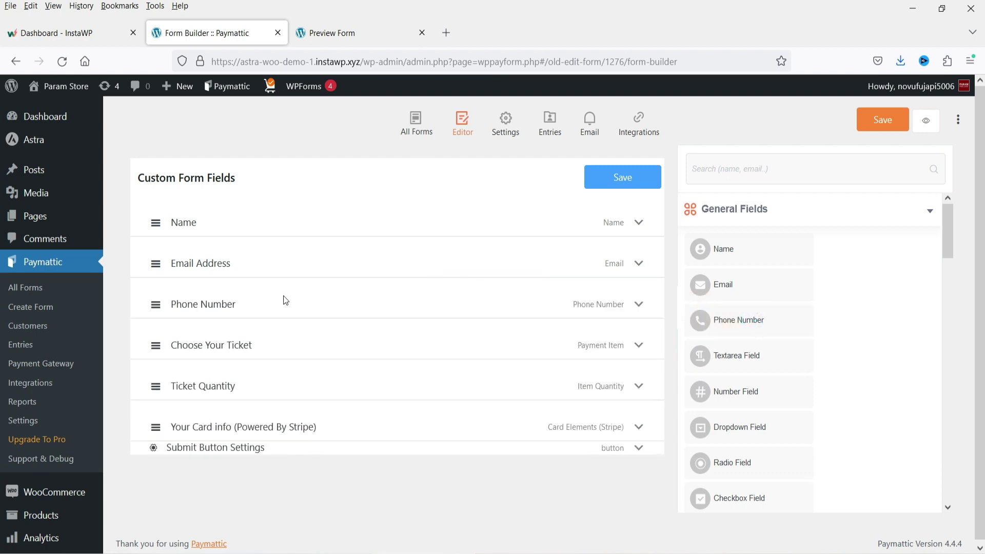
scroll(758, 321, down, 3)
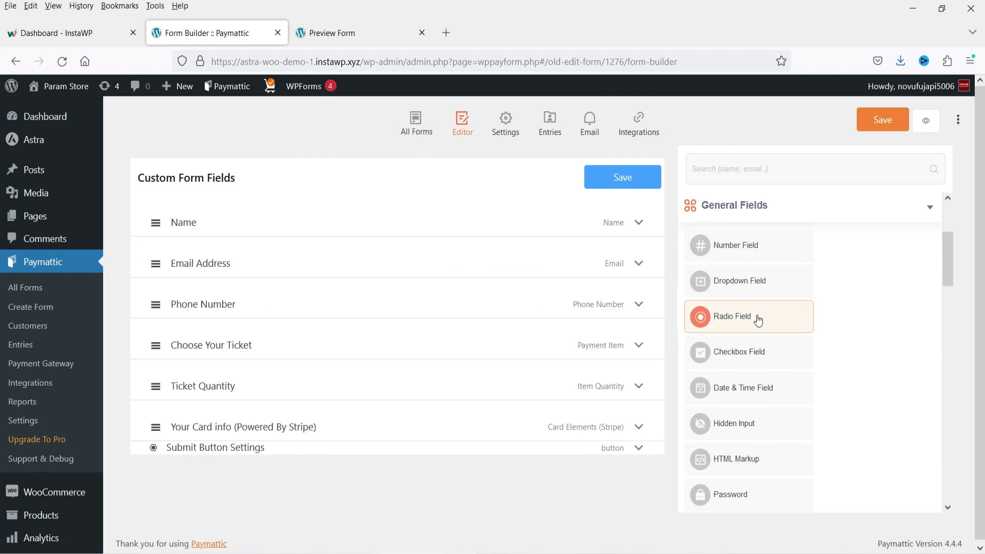
scroll(759, 321, down, 3)
drag(761, 368, 277, 227)
- Add a Payment Summary after the Stripe card info, save the form and preview it
scroll(781, 313, down, 2)
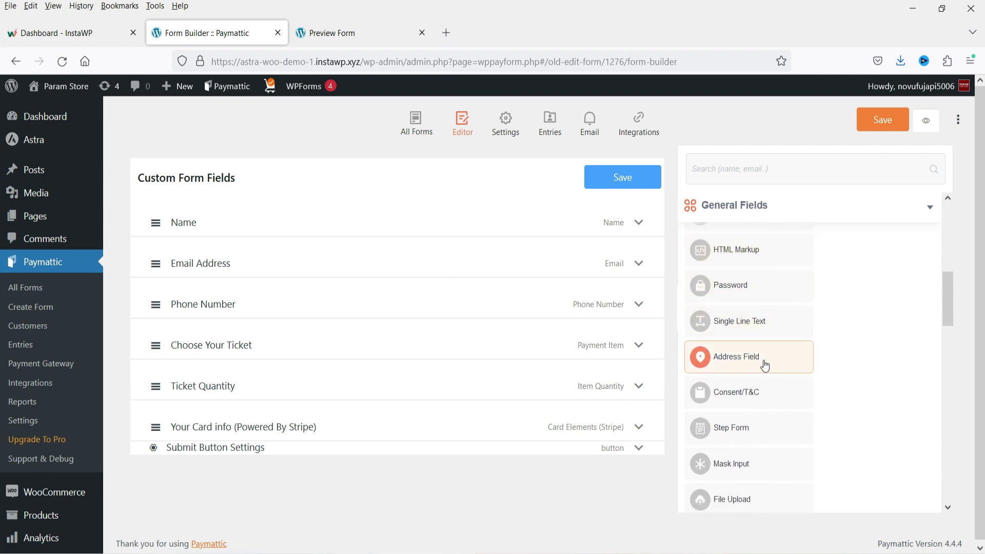
scroll(764, 366, down, 2)
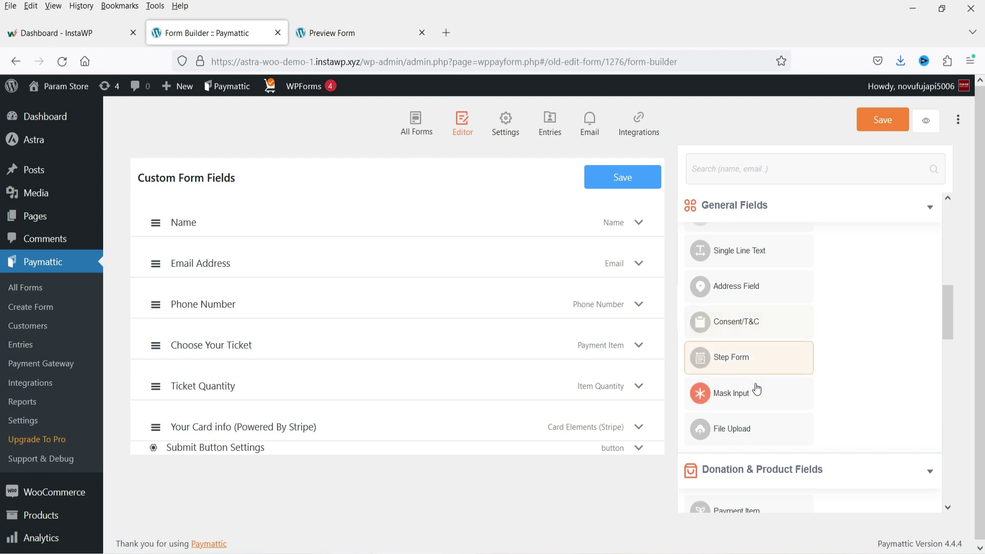
scroll(759, 382, down, 4)
scroll(744, 308, down, 4)
scroll(775, 352, up, 2)
scroll(765, 352, down, 2)
drag(756, 340, 486, 455)
click(623, 175)
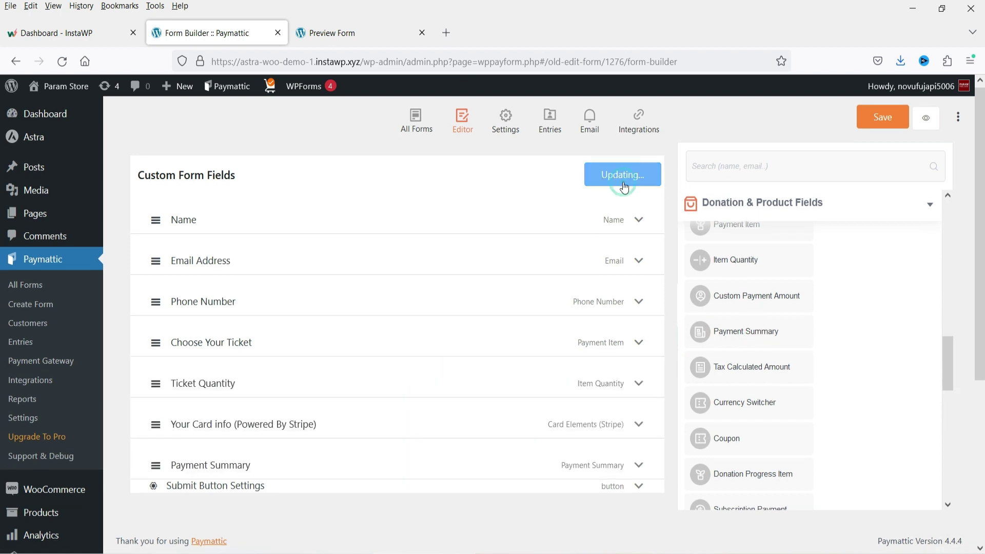
click(926, 118)
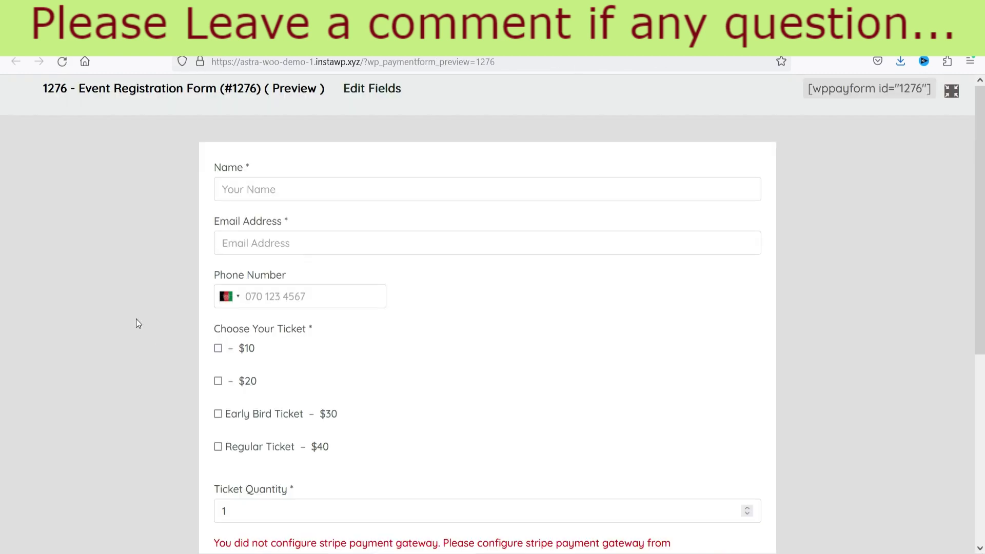
- Set the phone number country to India in the preview form
scroll(138, 308, down, 2)
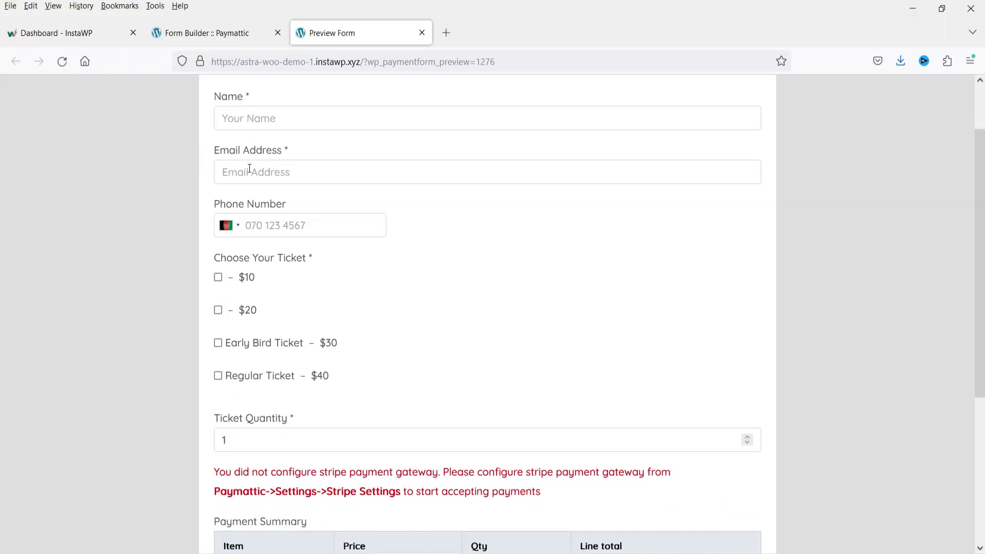
click(233, 227)
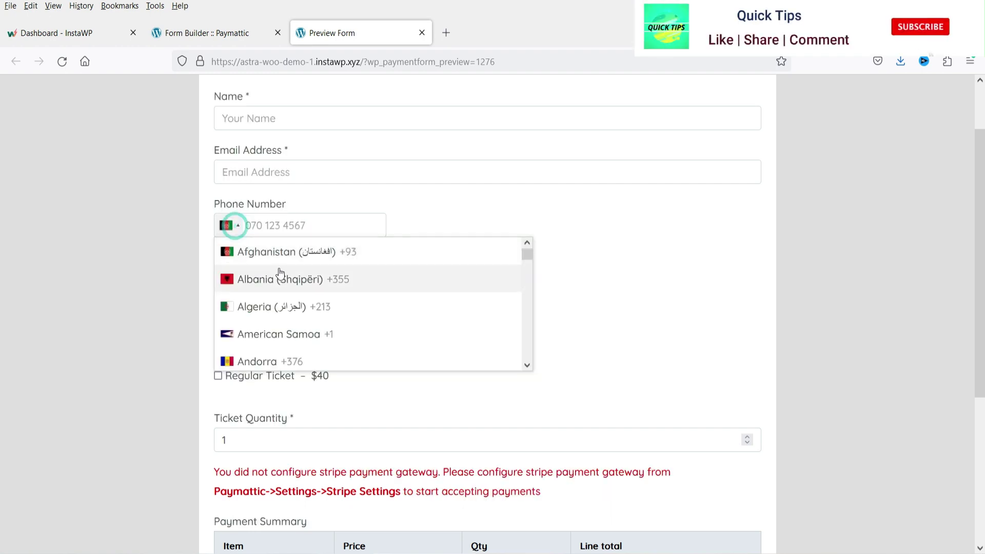
key(i)
key(n)
double_click(229, 225)
key(i)
key(n)
click(247, 330)
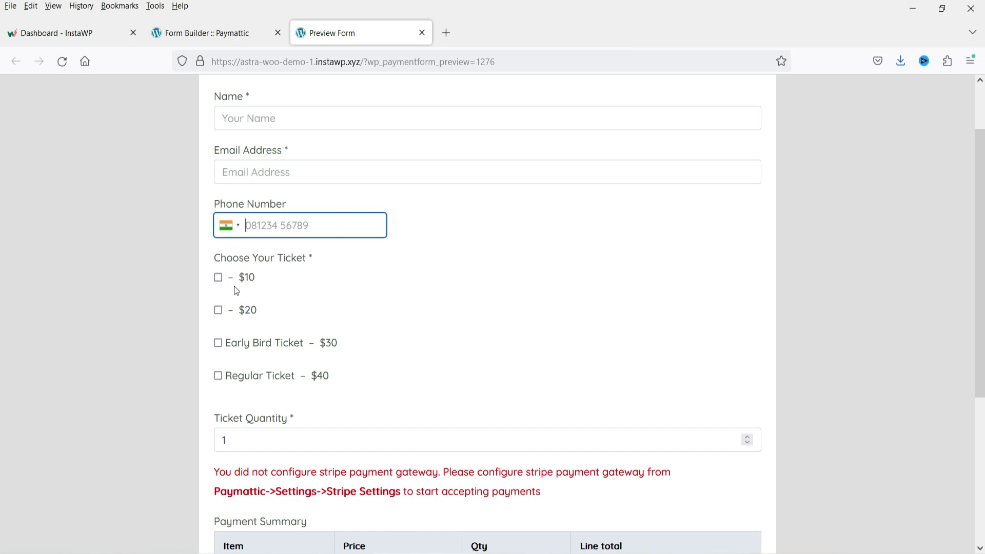
- Tick the ticket checkboxes and set Ticket Quantity to 2, checking the $200 Payment Summary
click(219, 277)
scroll(246, 172, down, 3)
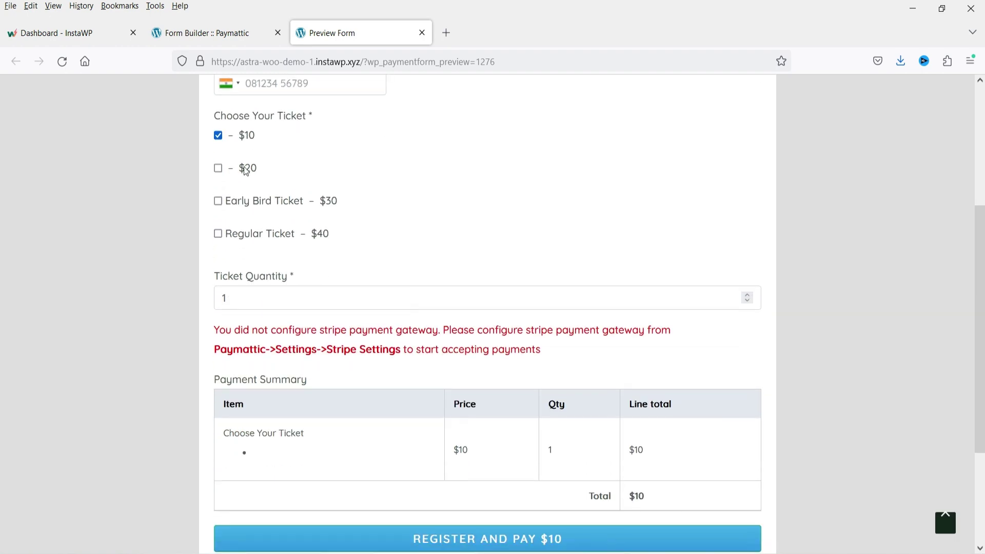
click(218, 201)
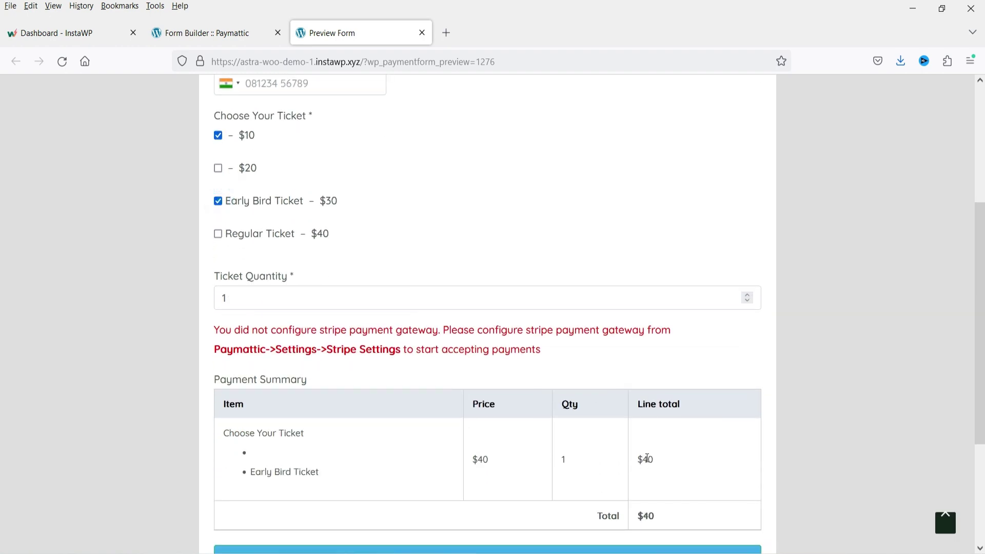
drag(246, 298, 202, 303)
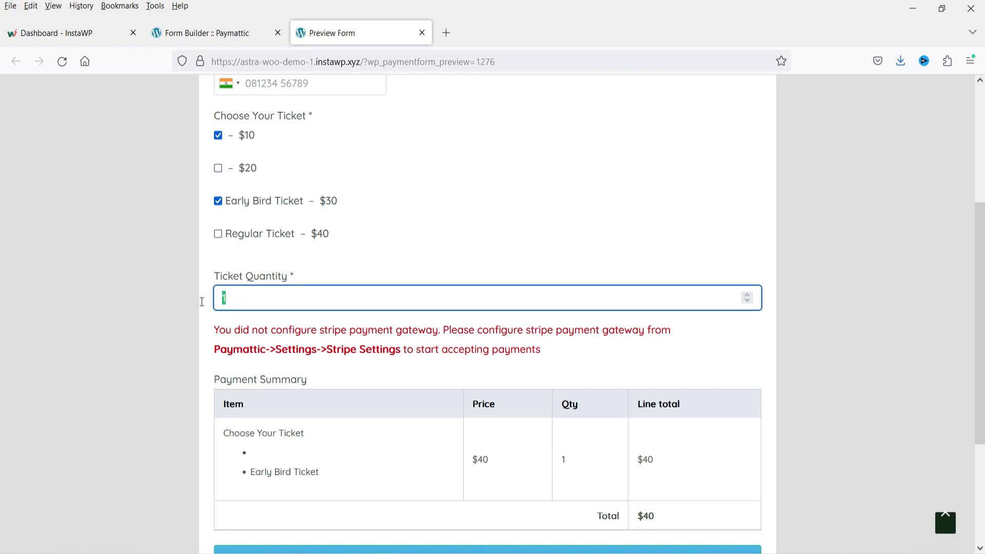
text(2)
click(628, 483)
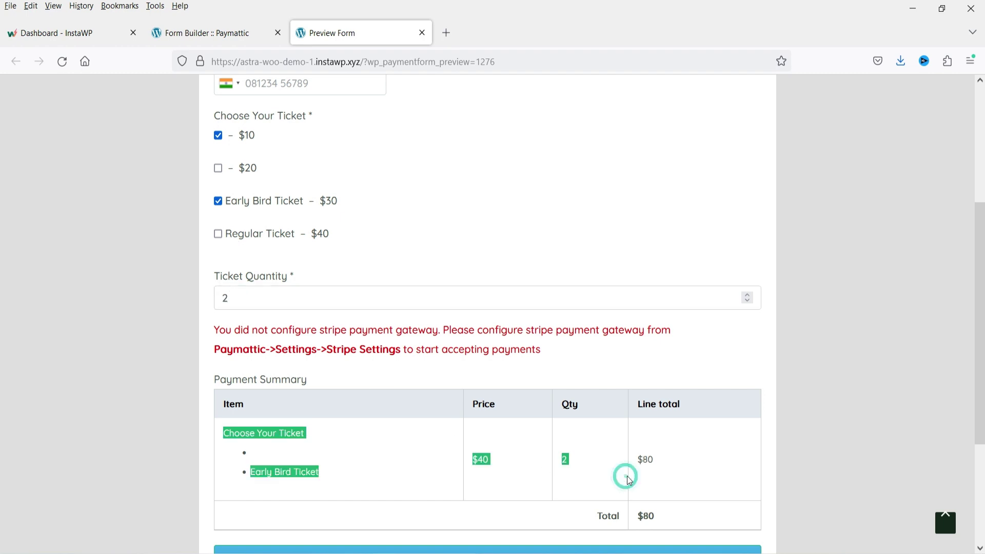
click(665, 461)
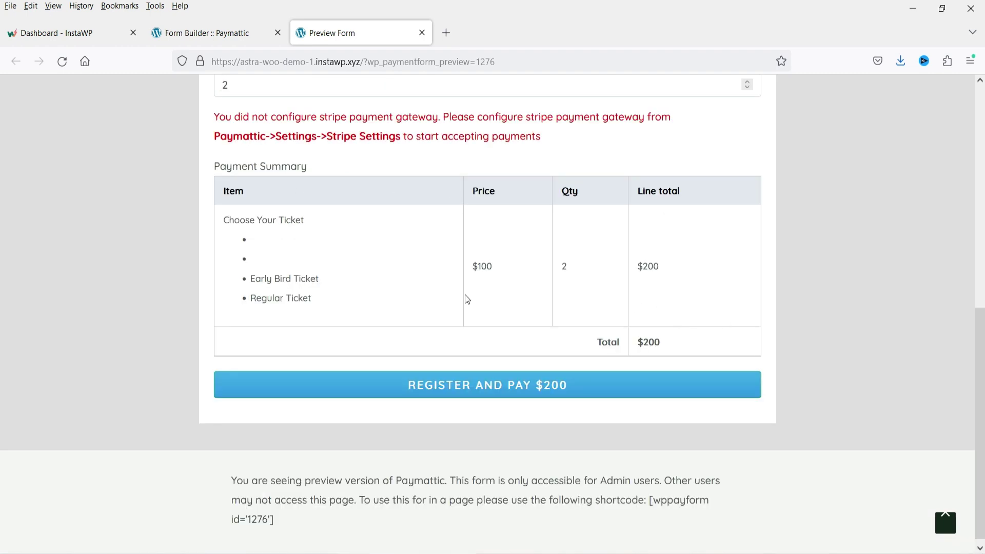
scroll(522, 315, up, 4)
scroll(519, 307, down, 4)
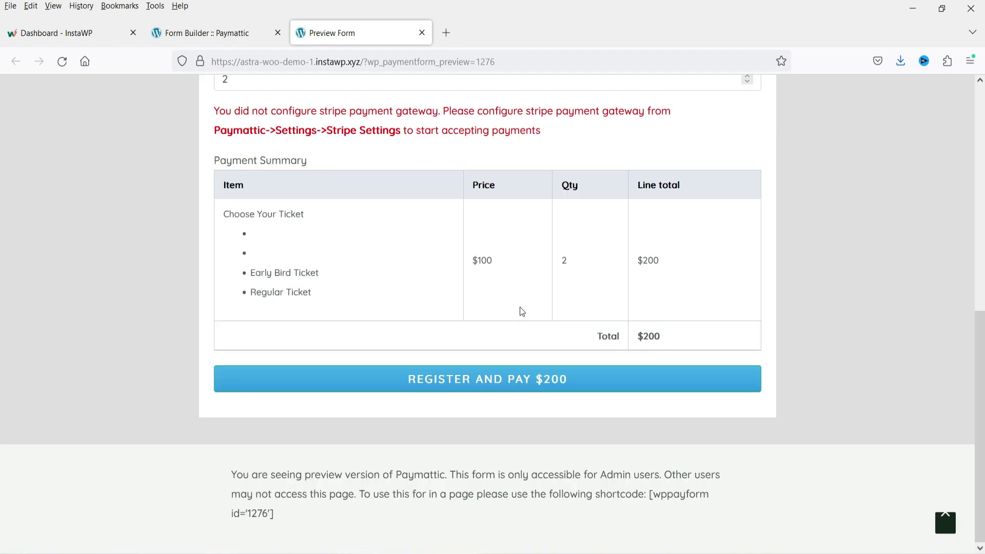
scroll(519, 307, up, 3)
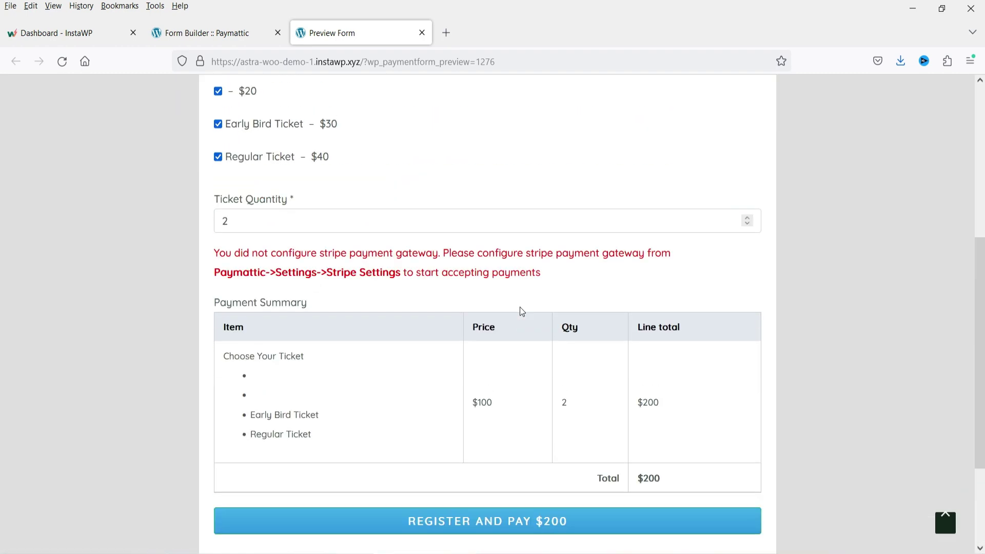
- Submit the registration with a sample name, e-mail address and phone number 11111111
click(530, 527)
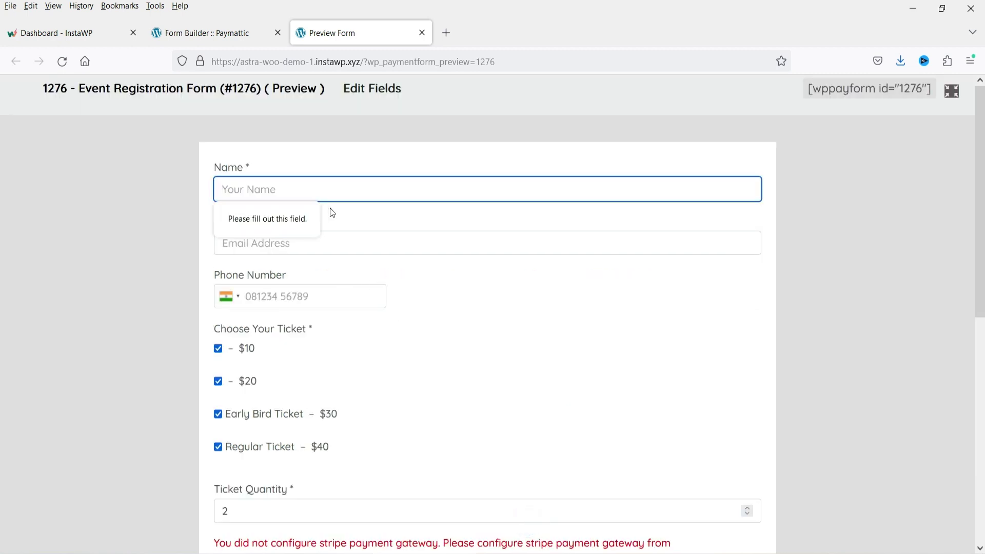
click(393, 191)
text(john)
key(Tab)
text(j)
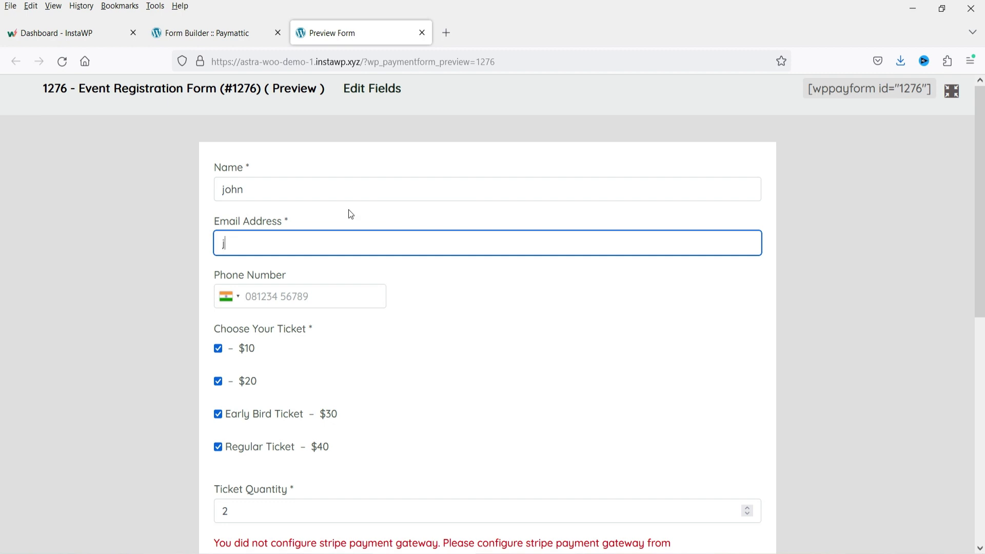
text(ohn@example.com)
key(Tab)
text(11111111)
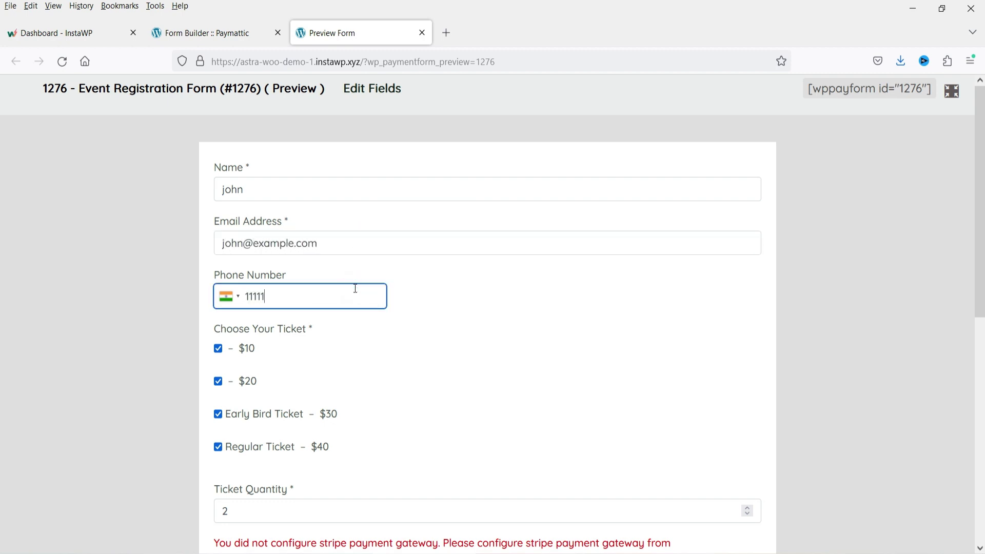
scroll(510, 482, down, 7)
key(Return)
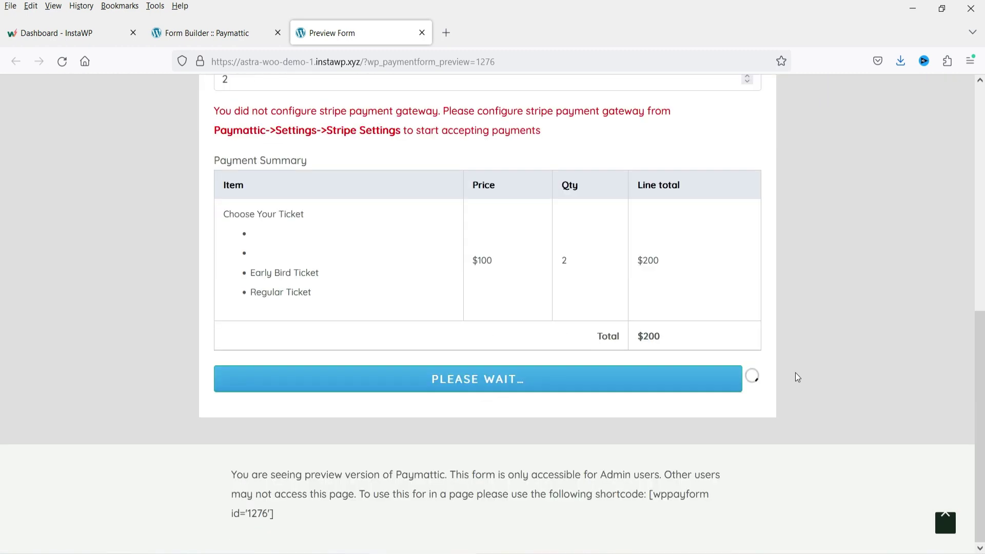
- Select the Stripe missing-API-key error text, then close the preview
drag(250, 423, 438, 466)
click(480, 482)
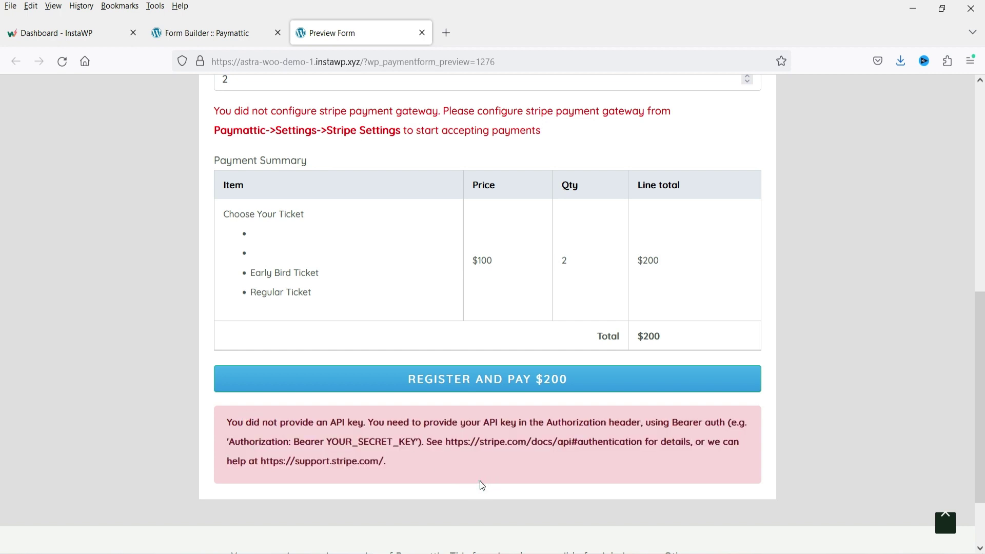
click(423, 33)
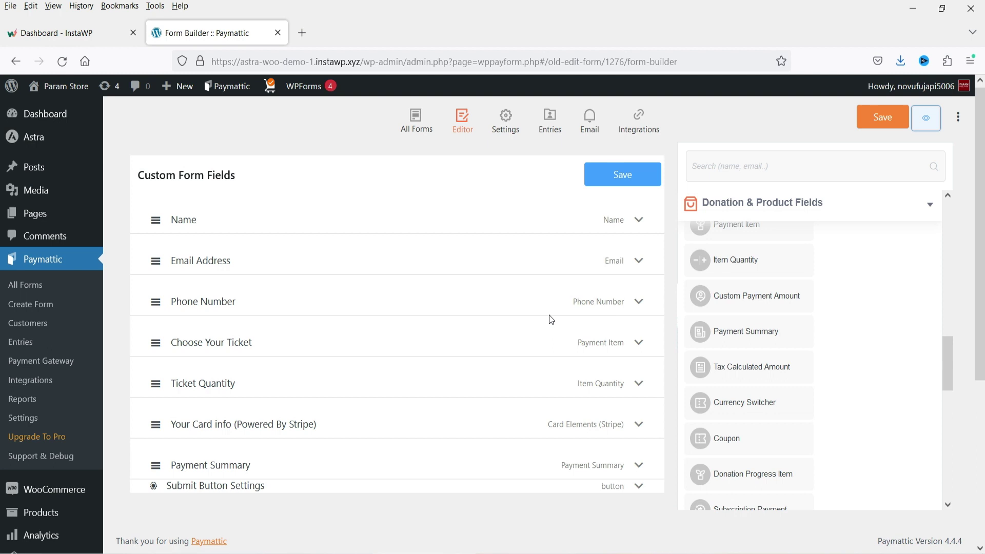
- Review the form's confirmation message settings
click(505, 122)
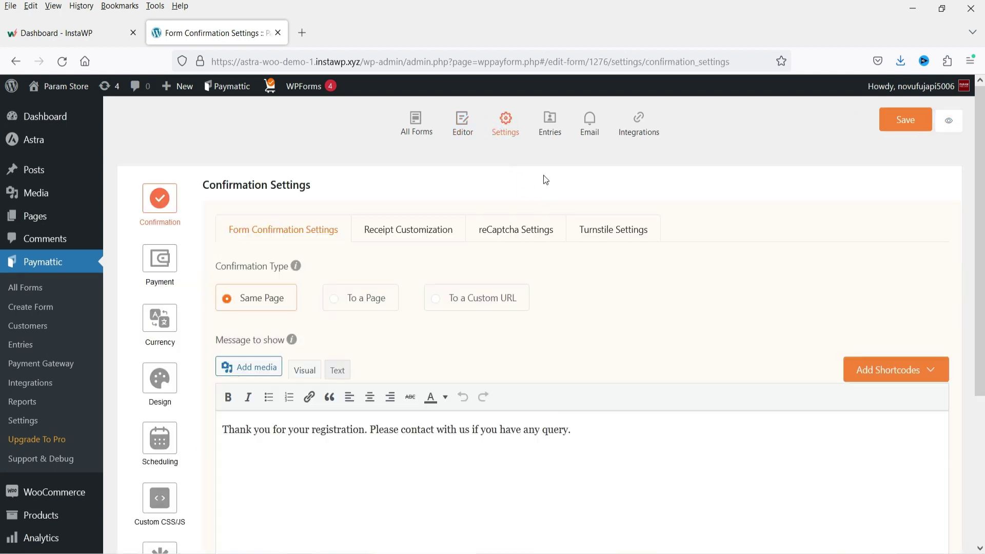
scroll(599, 264, down, 2)
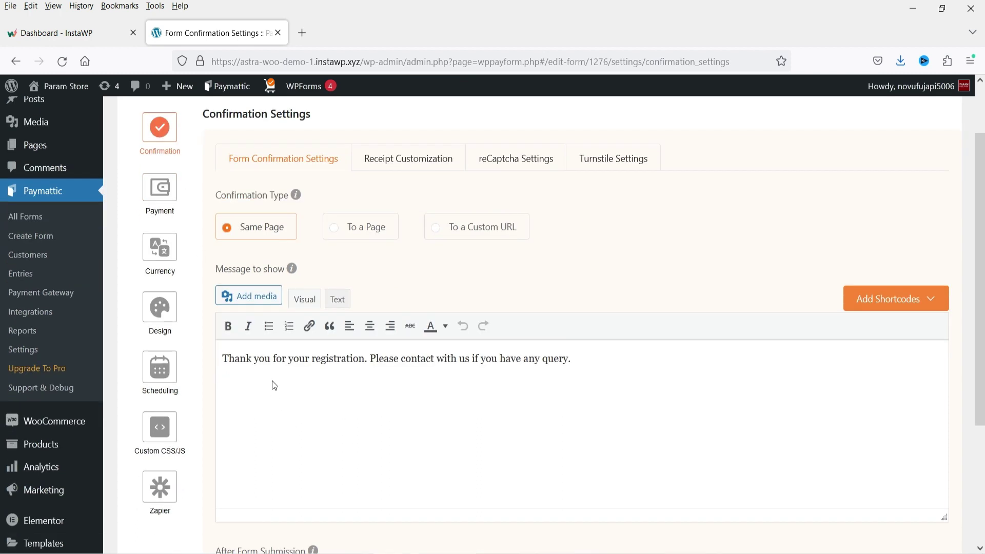
drag(245, 356, 738, 429)
click(330, 369)
scroll(645, 418, down, 3)
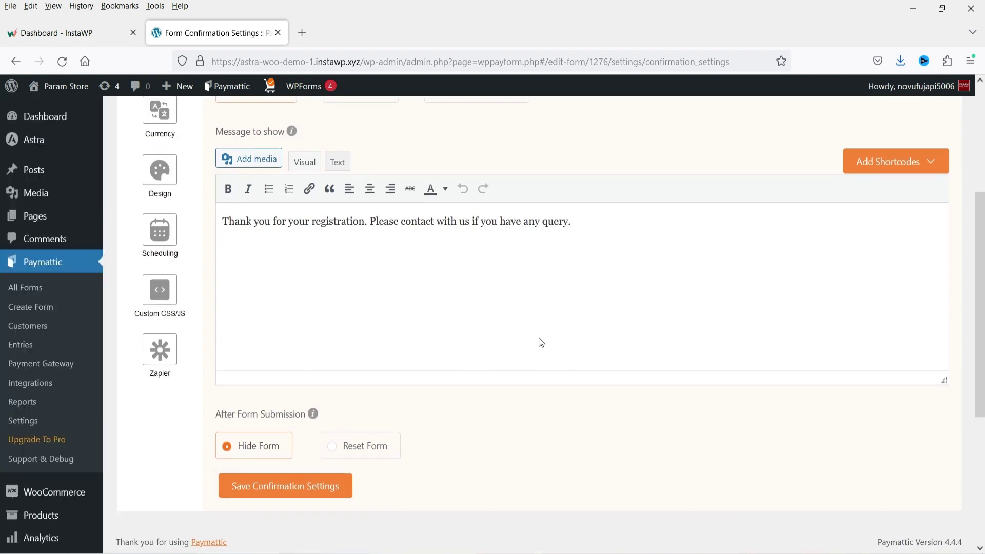
scroll(539, 337, up, 4)
- Look over the Receipt Customization, reCaptcha and Turnstile settings tabs
click(408, 234)
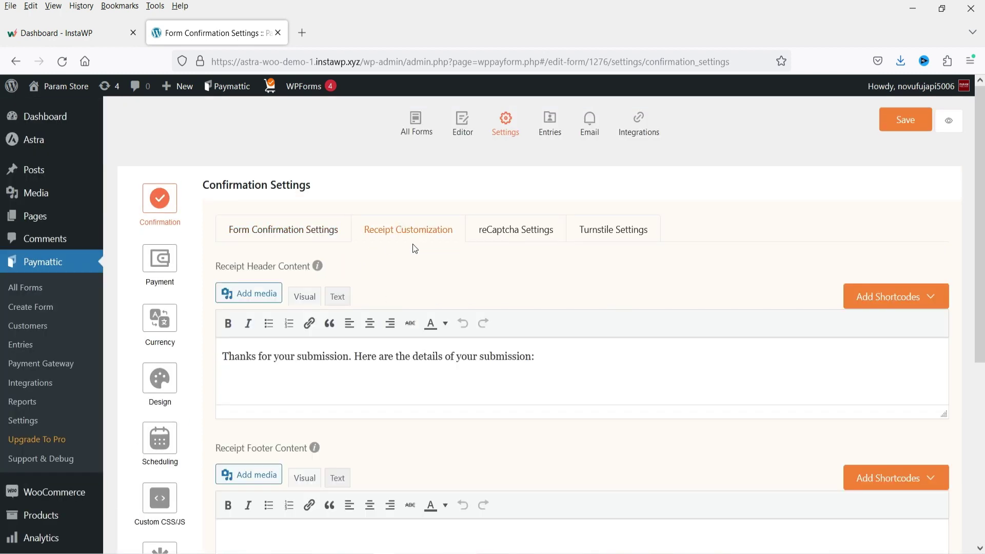
triple_click(247, 359)
click(618, 375)
click(532, 235)
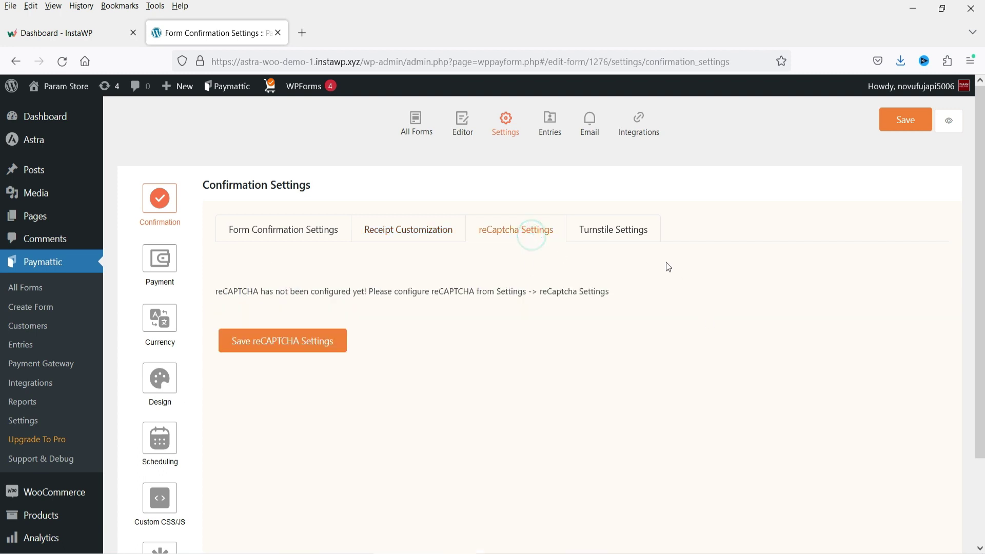
click(631, 233)
- Recheck the confirmation settings, then open the form's entries showing the pending $200 submission
click(301, 237)
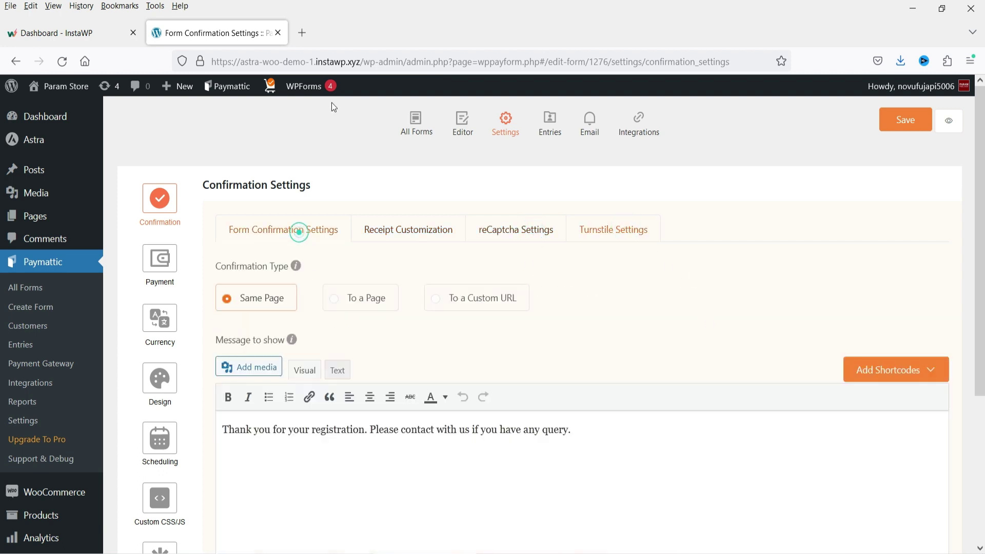
scroll(618, 329, down, 4)
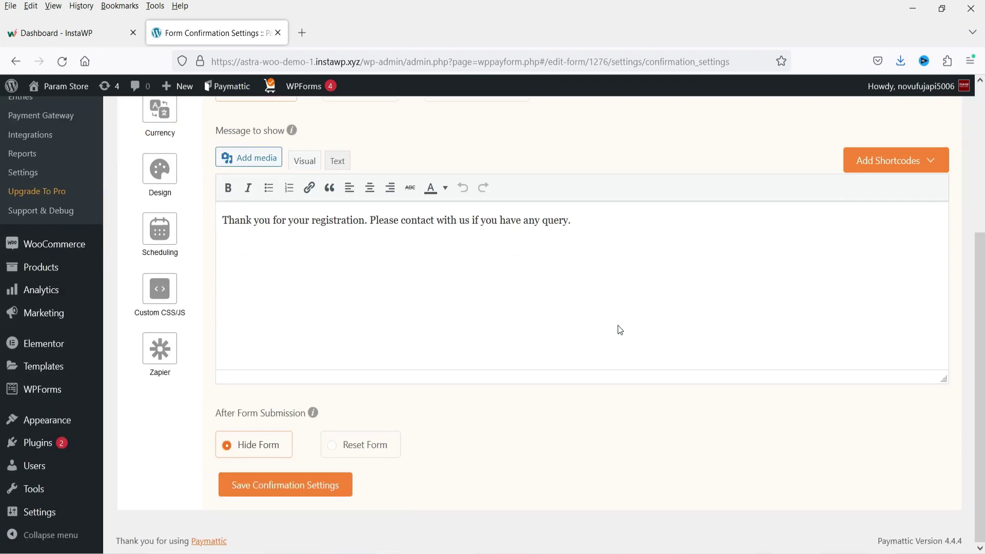
scroll(618, 328, up, 4)
click(550, 125)
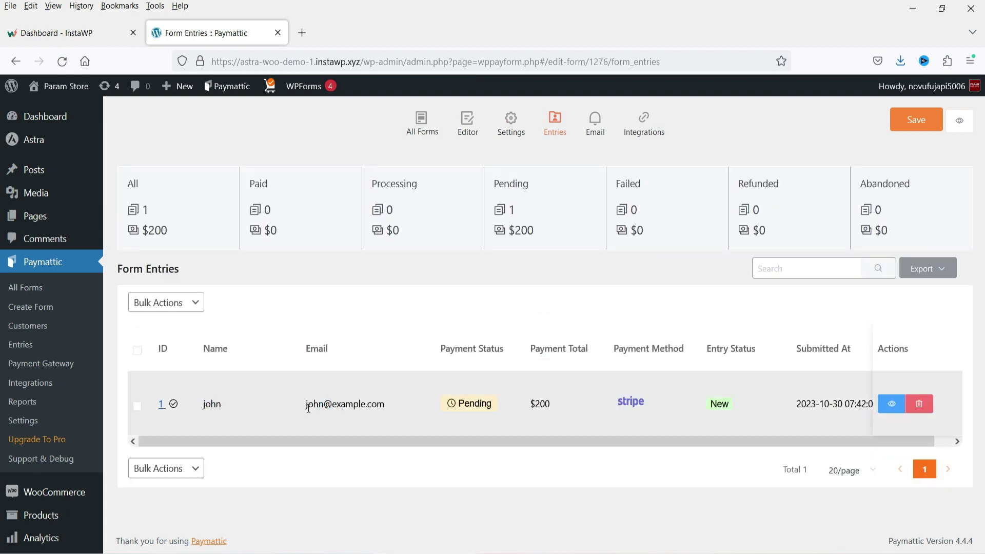
- Review the test entry's $200 payment items and transaction details, then go to Reports
click(892, 404)
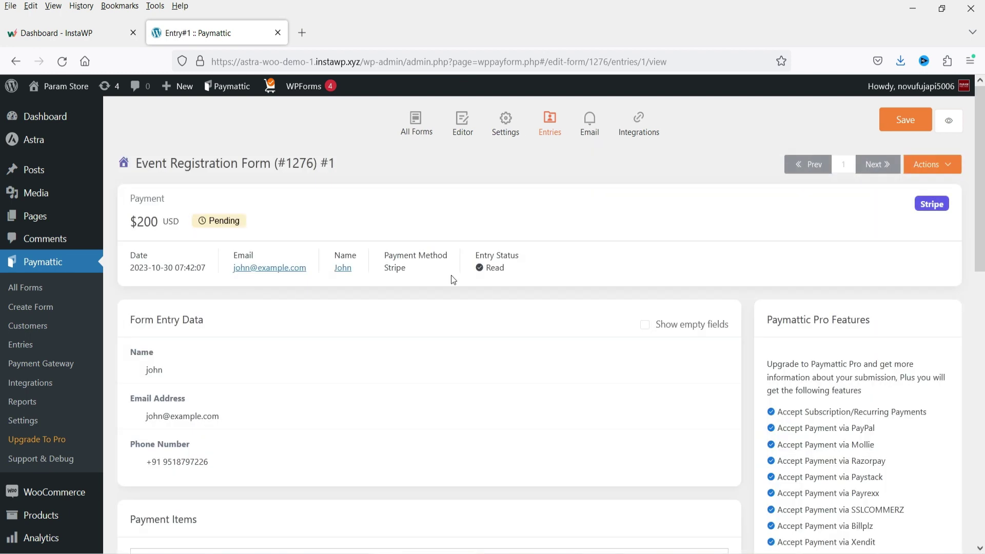
scroll(312, 295, down, 10)
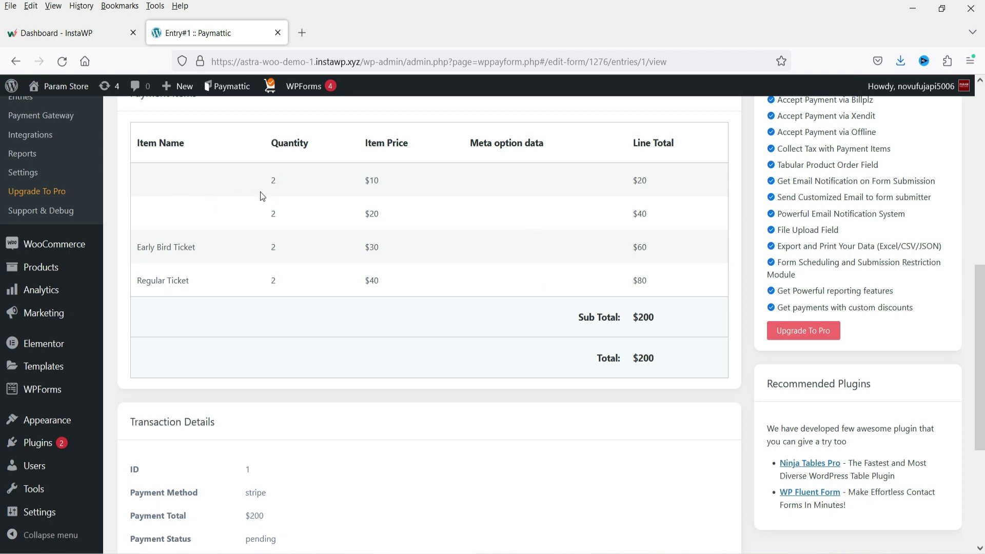
scroll(556, 250, up, 2)
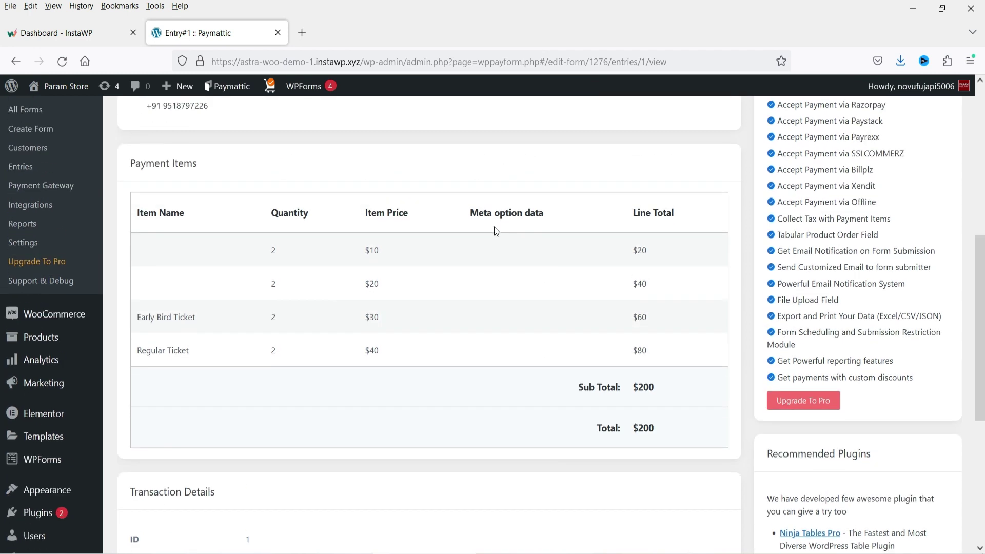
scroll(544, 266, down, 2)
scroll(544, 277, up, 2)
click(35, 300)
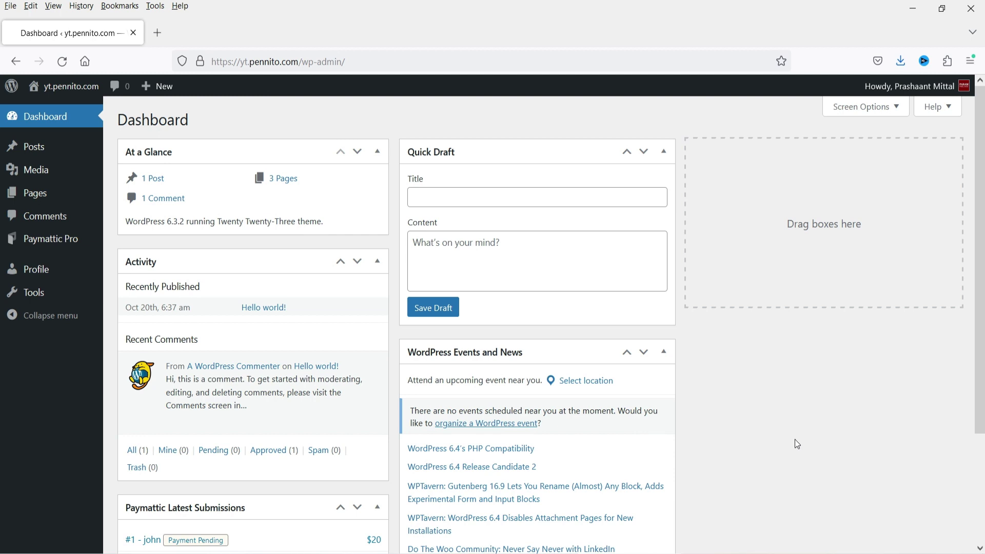
- Enable the Paymattic Coupon Module from the Coupons tab of Paymattic Pro's global settings
mouse_move(29, 248)
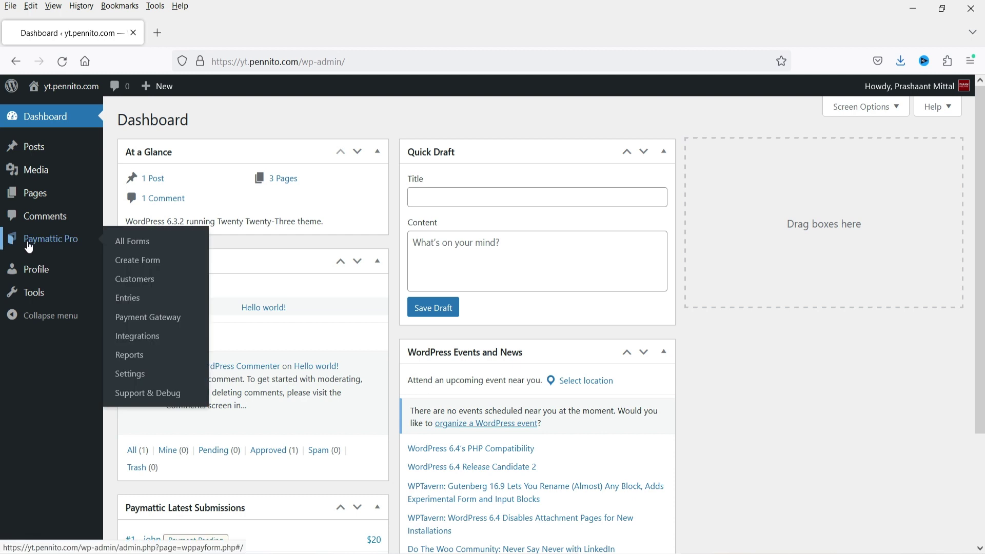
click(38, 244)
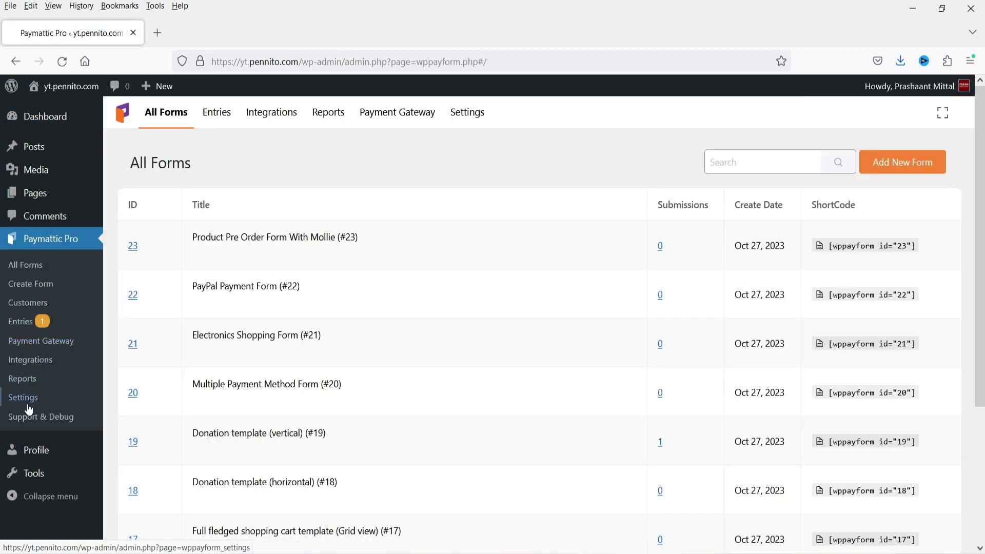
click(29, 407)
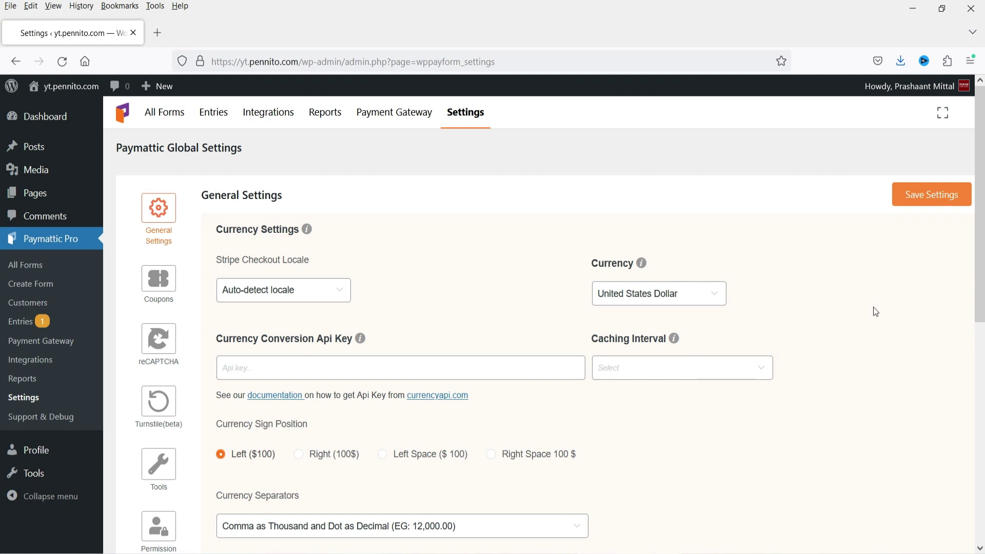
click(154, 286)
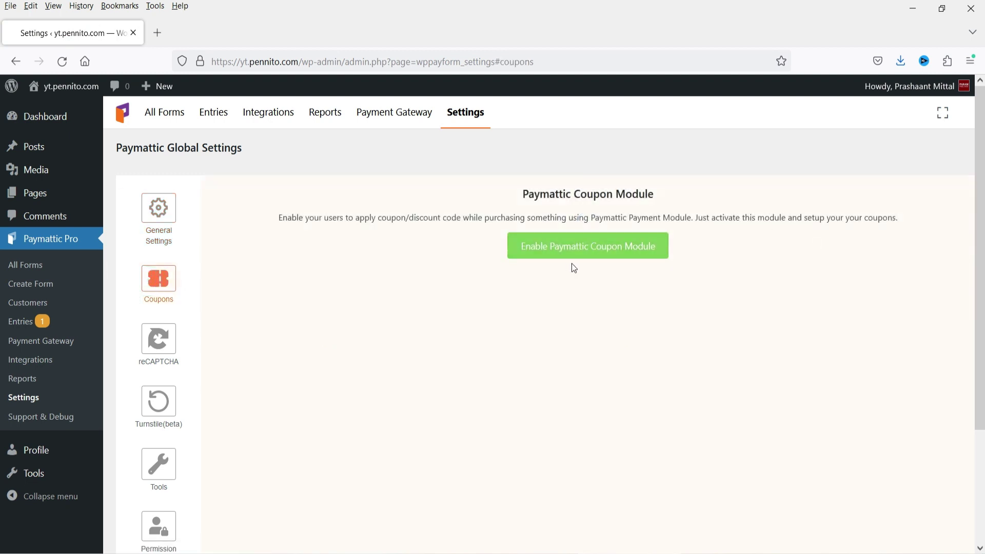
click(590, 246)
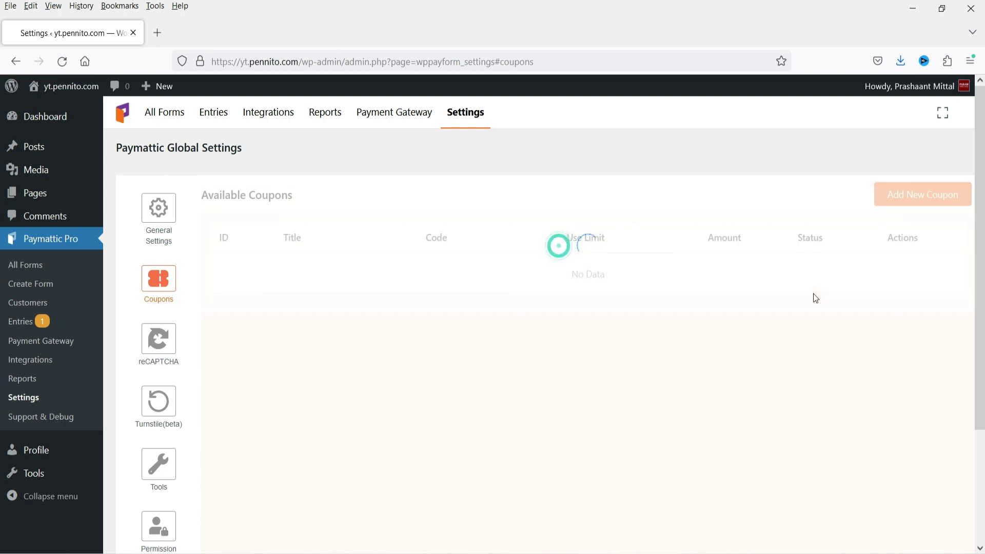
- Look over the new coupon's title, code, discount and minimum purchase fields, then close without saving
click(920, 196)
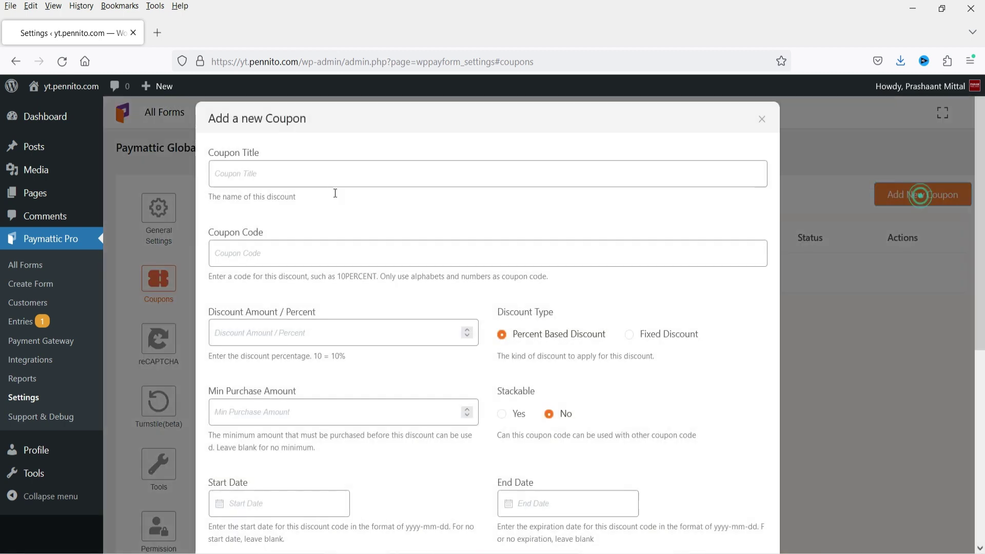
scroll(349, 315, down, 5)
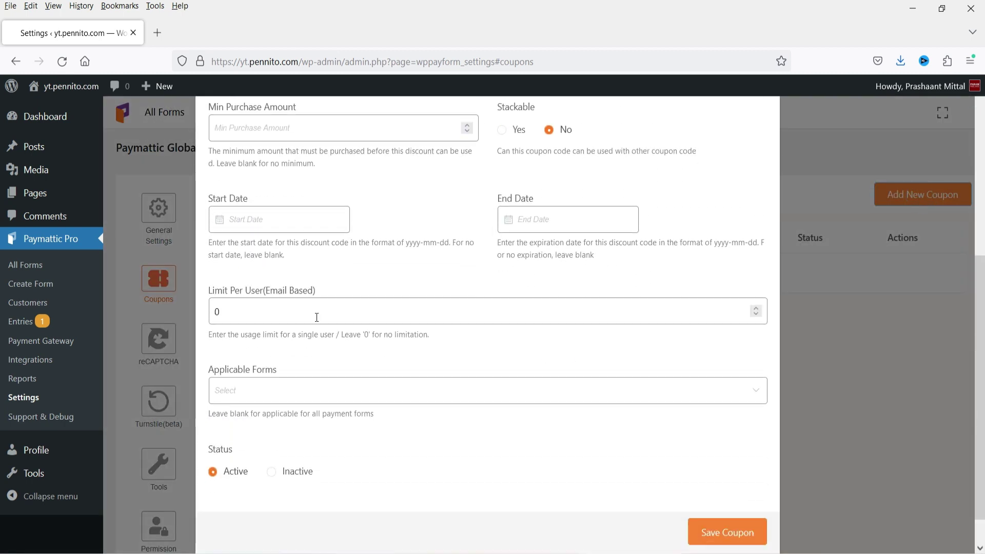
scroll(337, 329, up, 5)
click(233, 172)
click(260, 253)
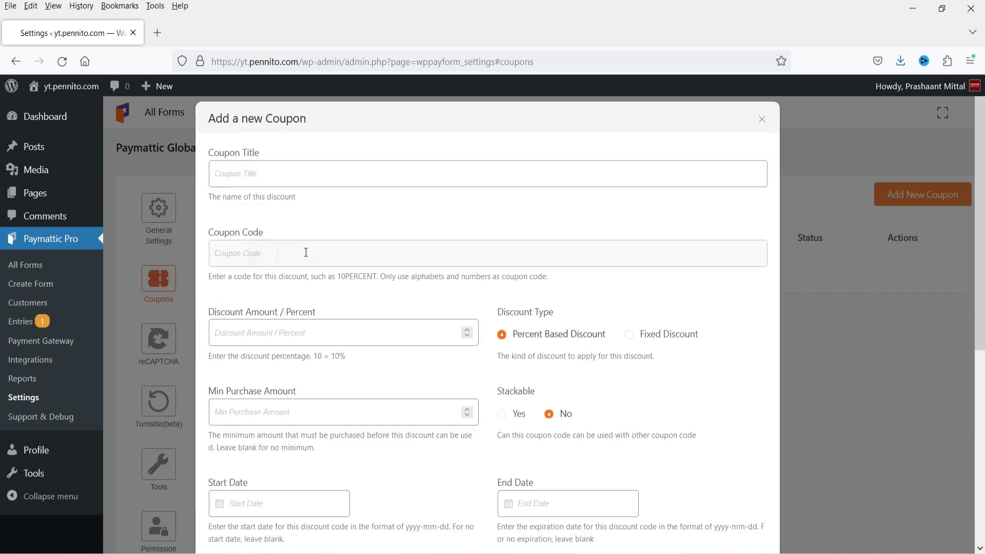
scroll(264, 229, down, 3)
click(236, 190)
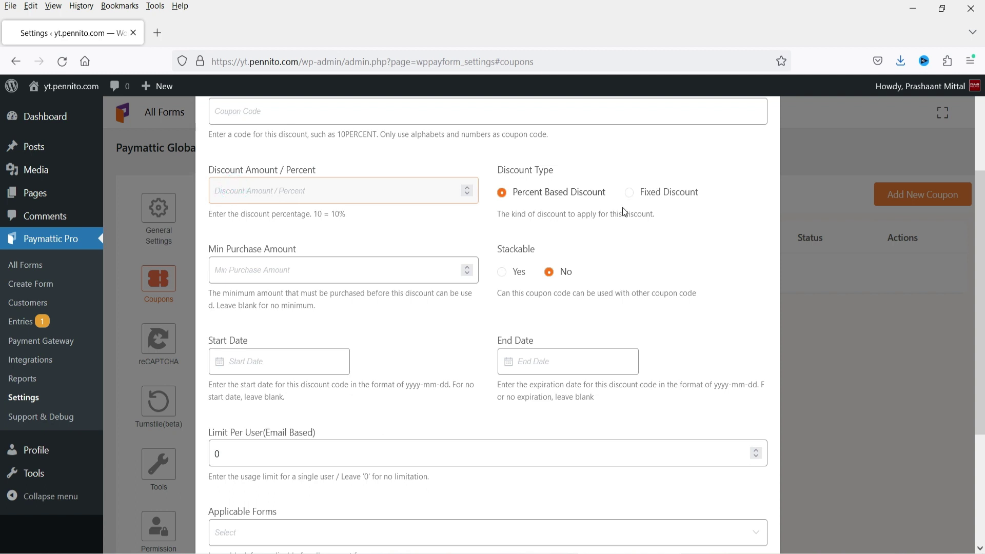
click(240, 269)
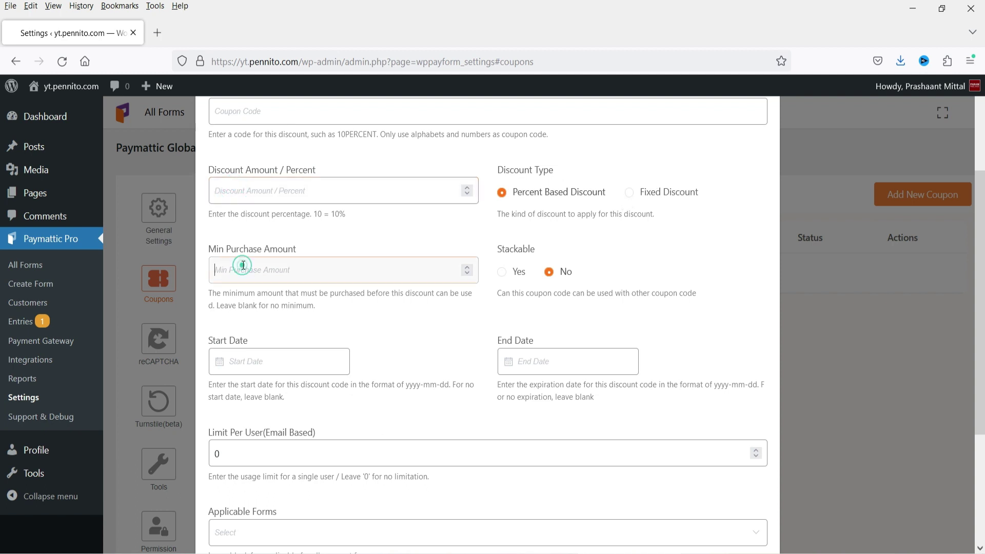
scroll(459, 297, down, 3)
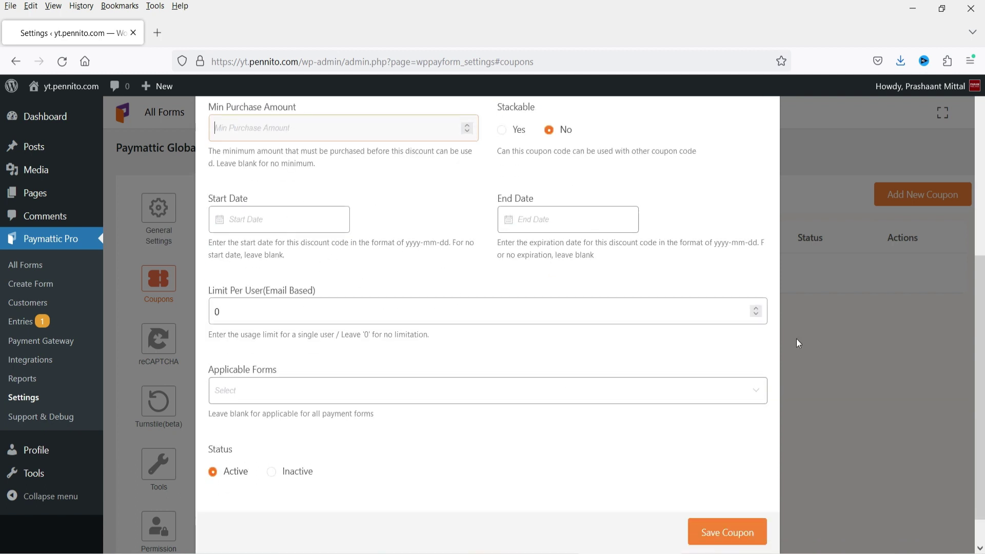
scroll(698, 239, up, 5)
click(763, 124)
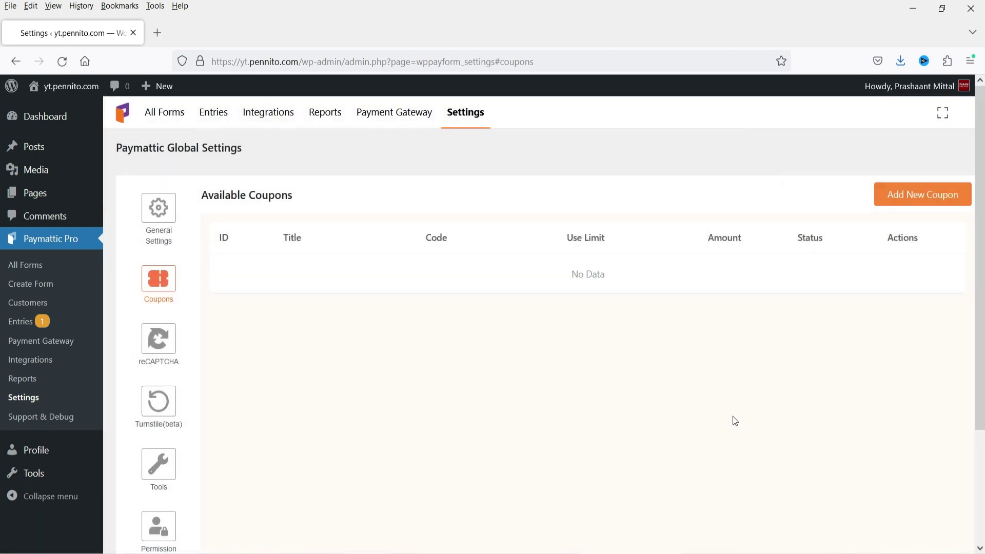
click(158, 465)
- Browse the Stripe, PayPal, Mollie and Razorpay gateway settings, dismissing Firefox's save-login prompts
click(42, 341)
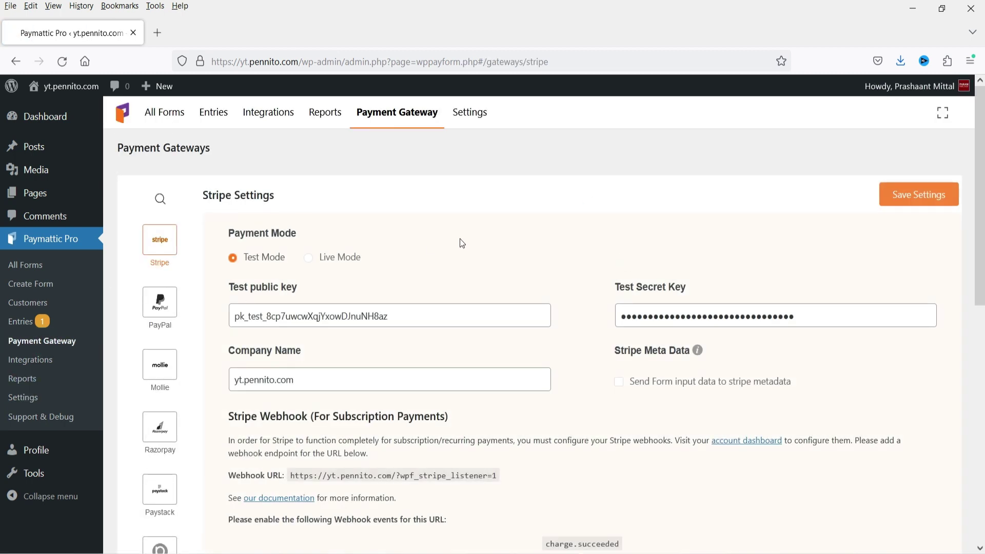
click(159, 313)
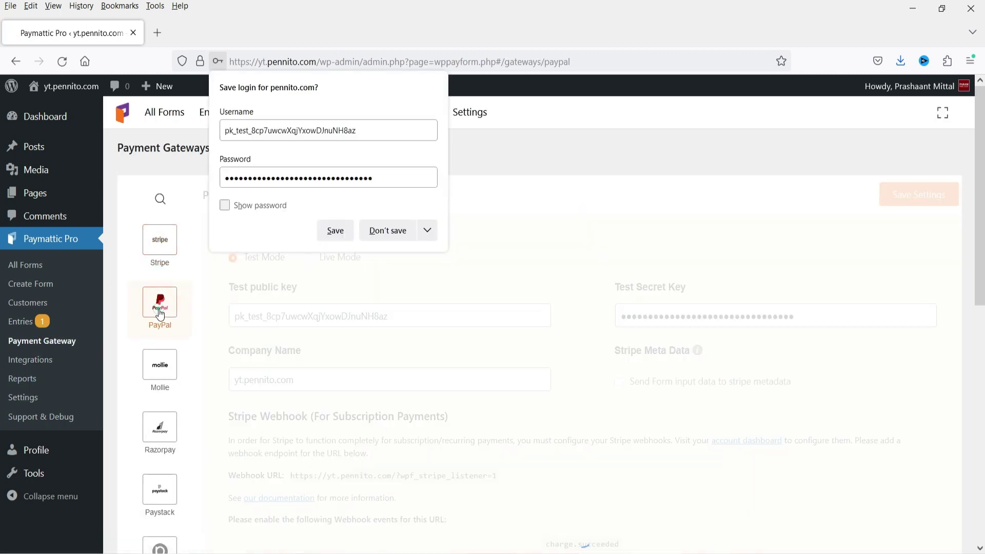
click(531, 248)
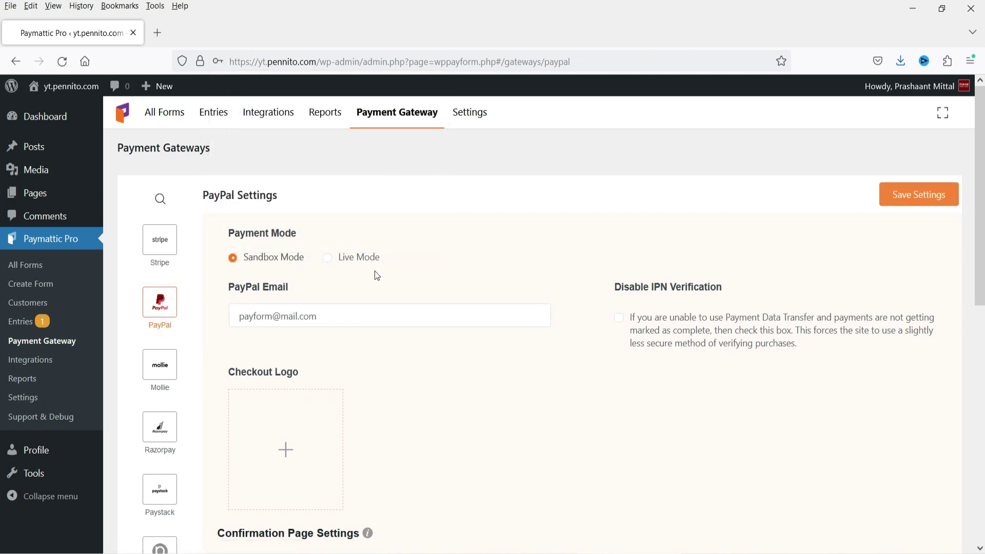
scroll(374, 271, down, 2)
click(168, 291)
click(170, 349)
click(451, 172)
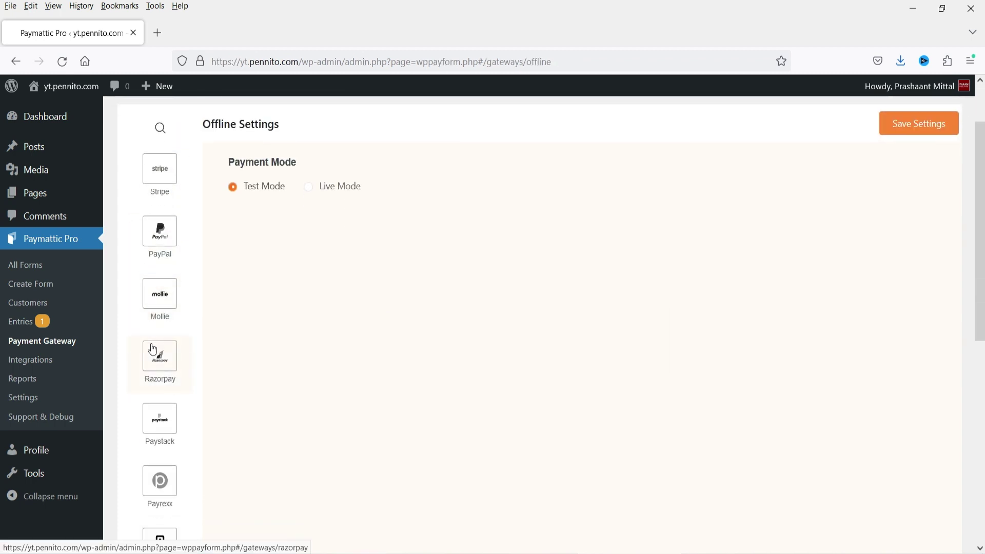
- Scroll through the Paymattic integration modules list, then return to All Forms
click(30, 359)
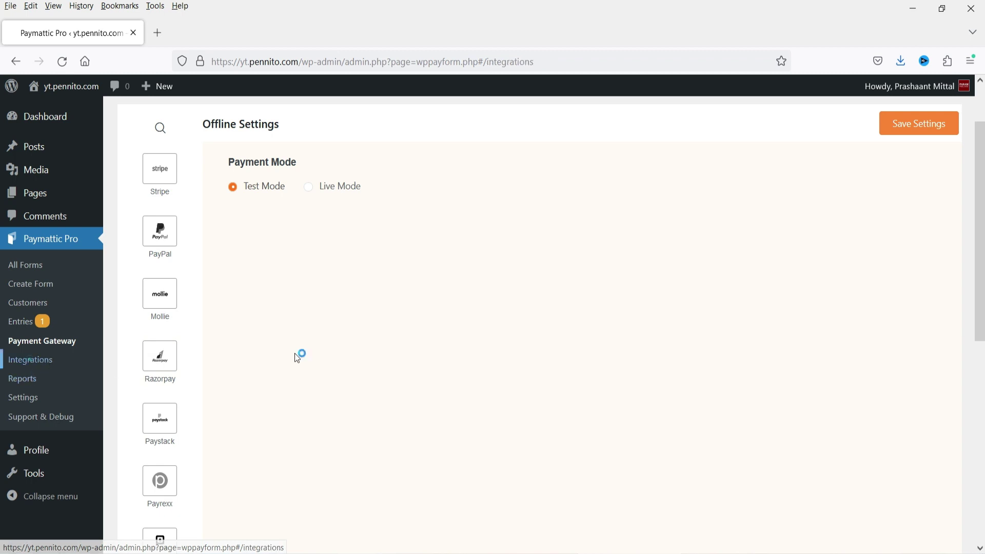
scroll(444, 277, down, 4)
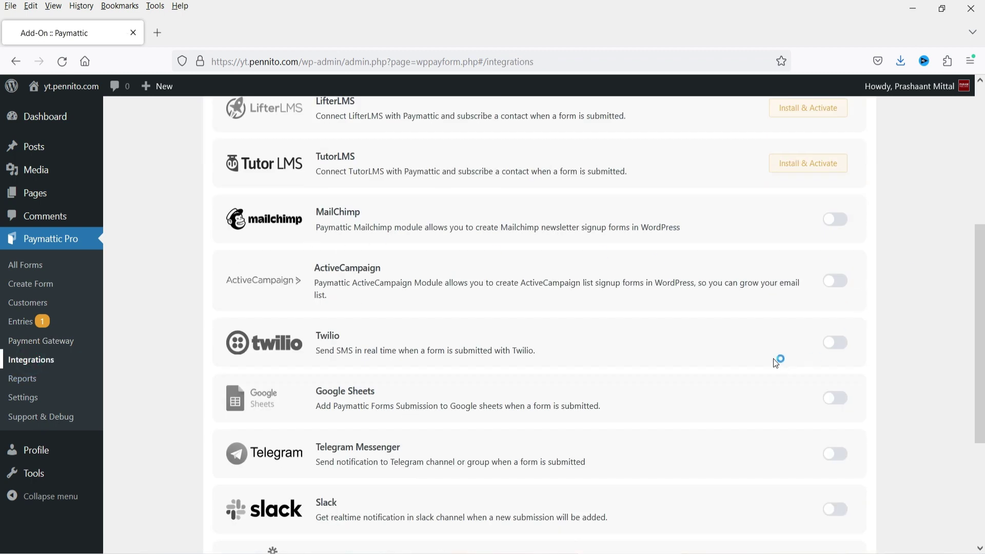
scroll(557, 311, down, 4)
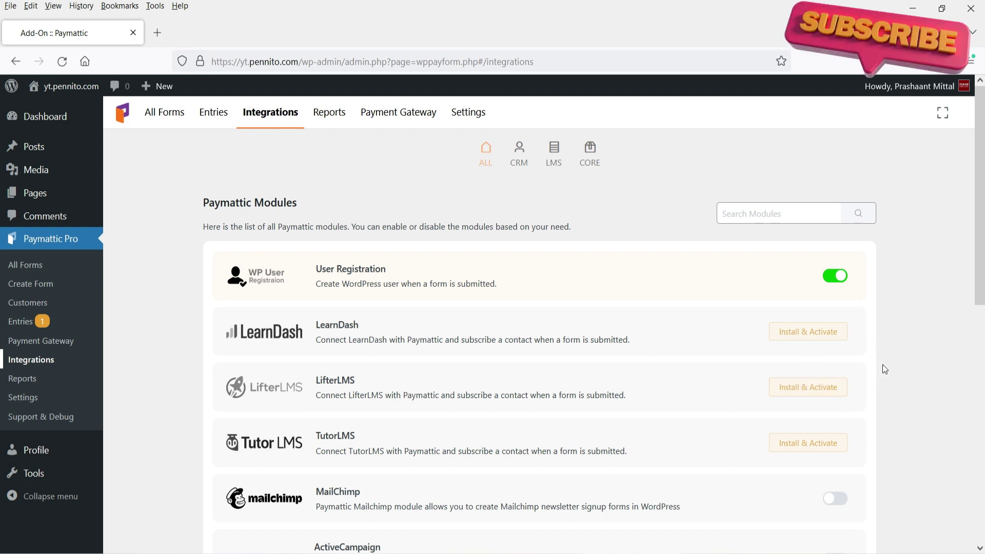
click(30, 271)
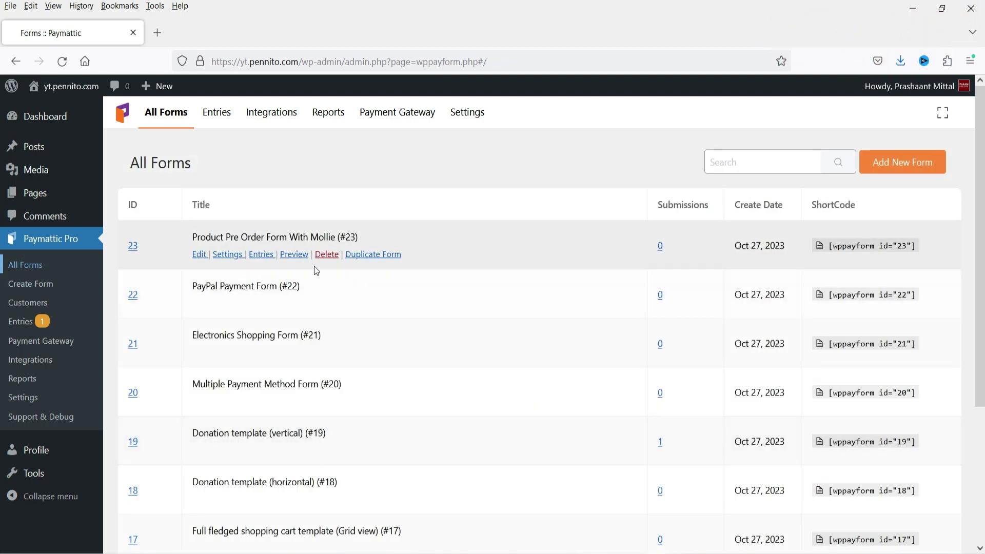
- Preview form #23, Product Pre Order Form With Mollie, and return to the forms list
click(293, 255)
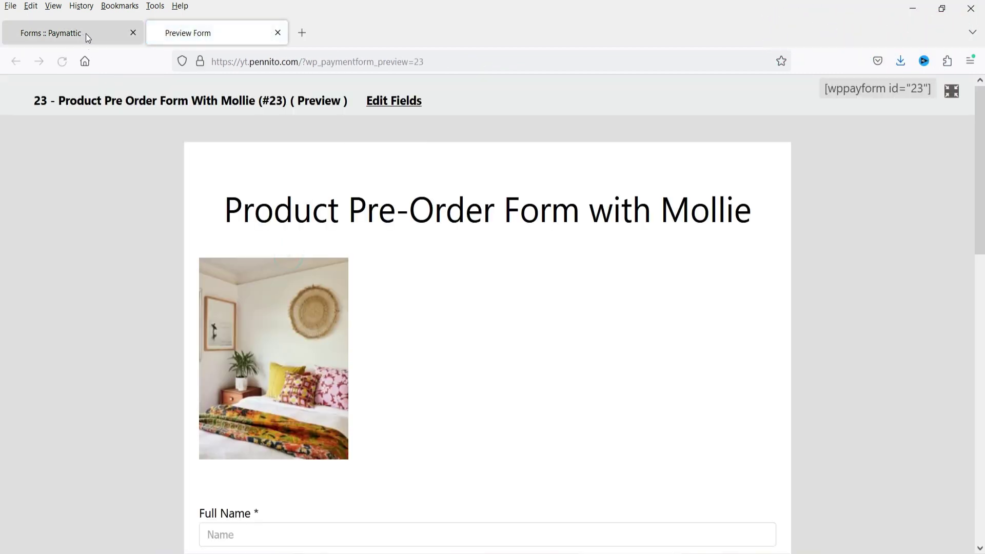
scroll(667, 262, down, 2)
scroll(621, 258, up, 2)
click(51, 33)
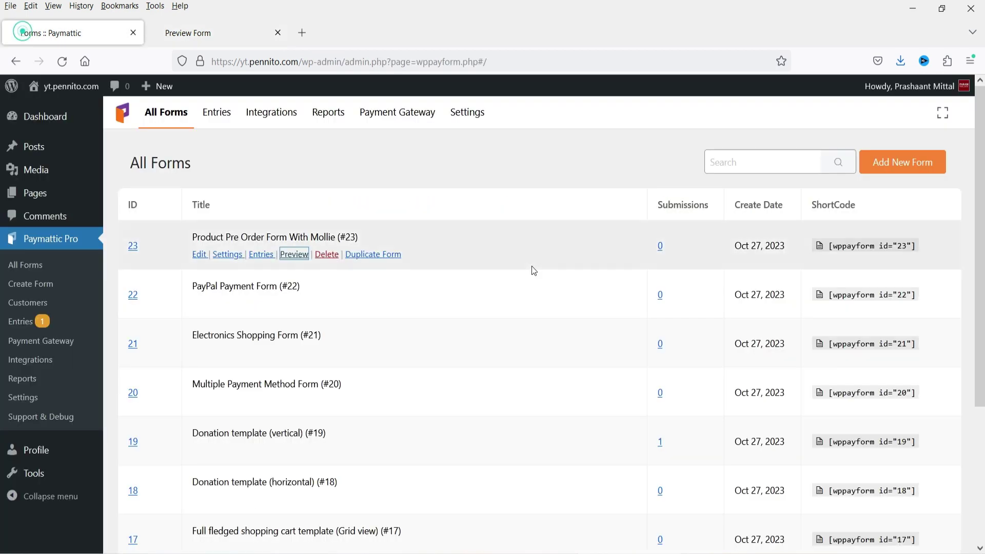
- Preview the Donation template (#19), pick the $20 amount, then return to the forms list
scroll(532, 265, down, 3)
click(294, 308)
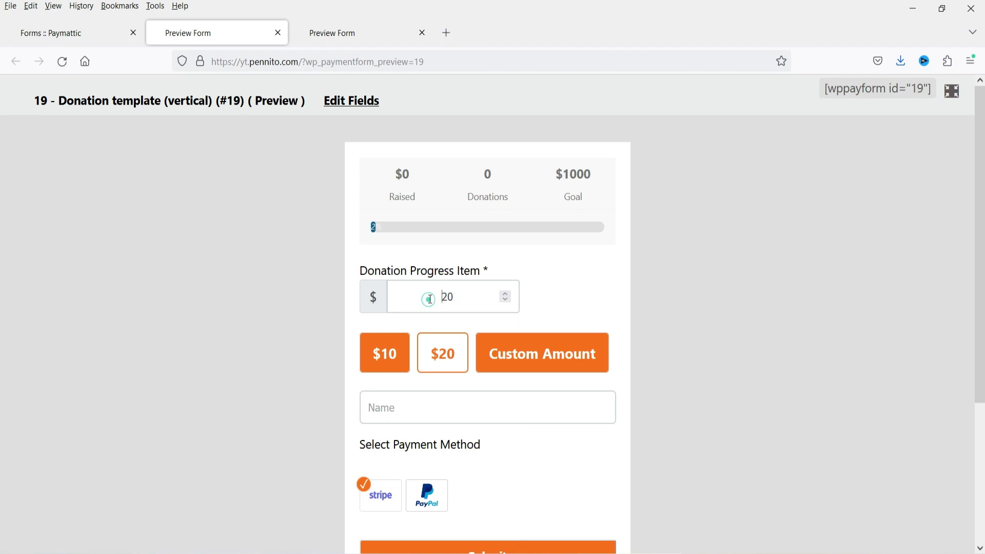
drag(431, 297, 452, 296)
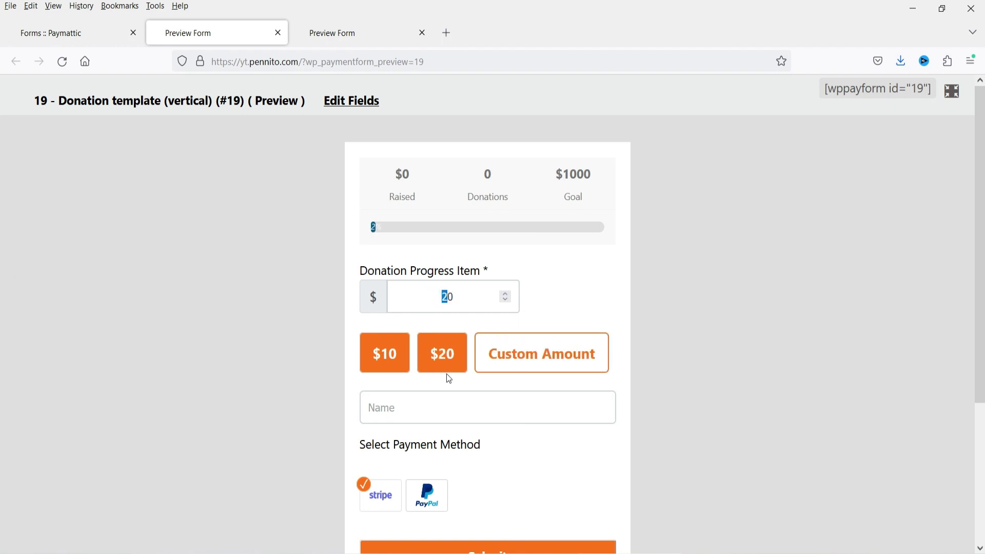
click(408, 414)
scroll(368, 380, down, 3)
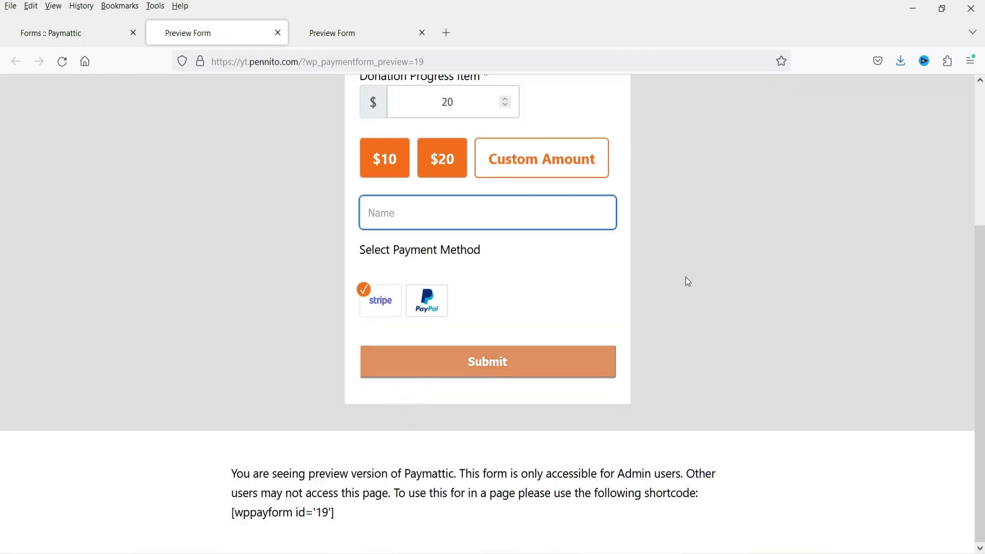
scroll(703, 272, up, 3)
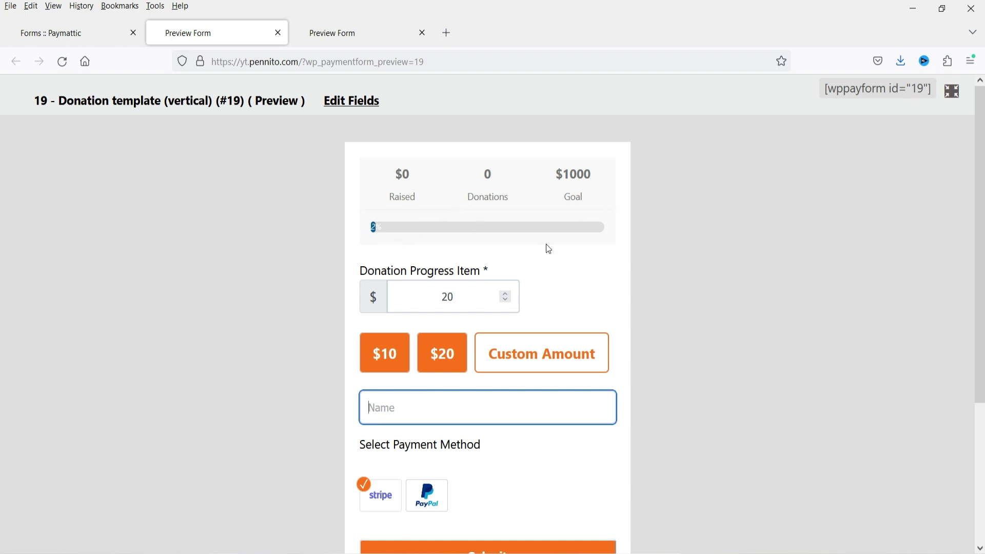
double_click(576, 175)
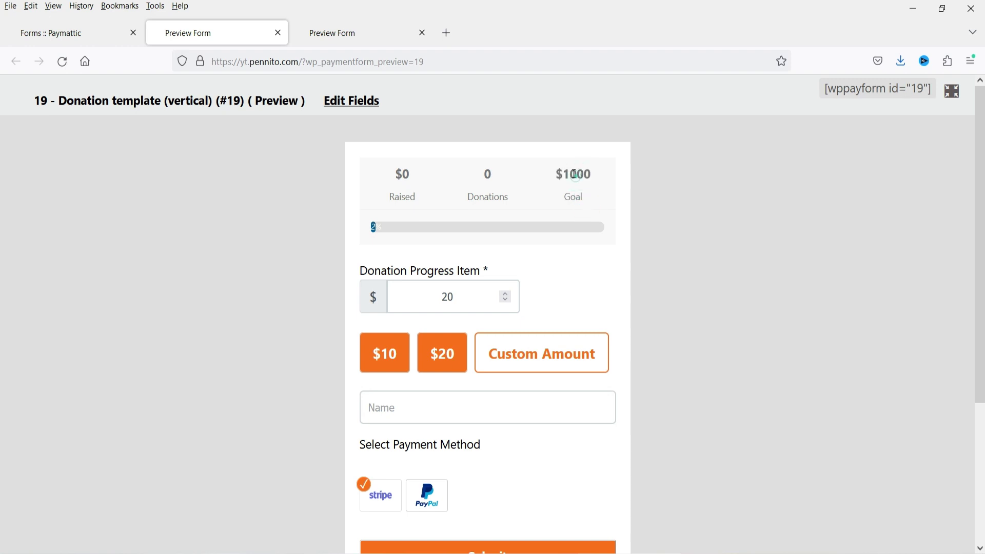
click(51, 32)
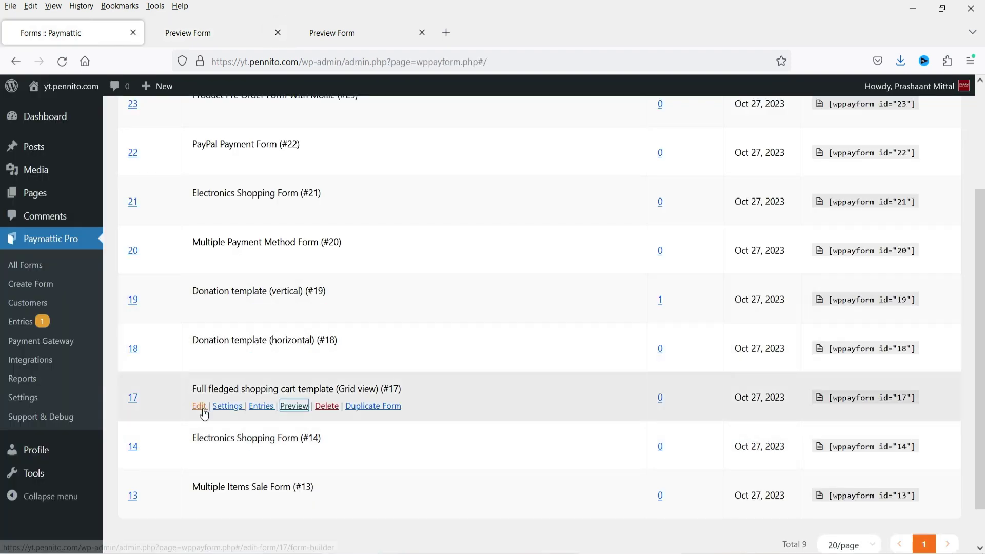
- Open form #17 in the builder and scroll its shopping cart fields down to Submit and back
click(201, 407)
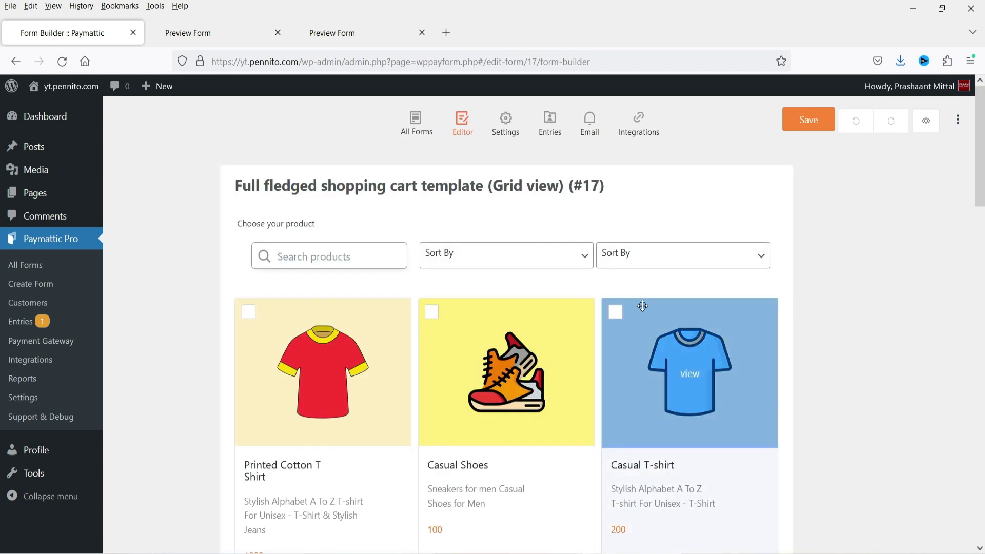
scroll(898, 271, down, 3)
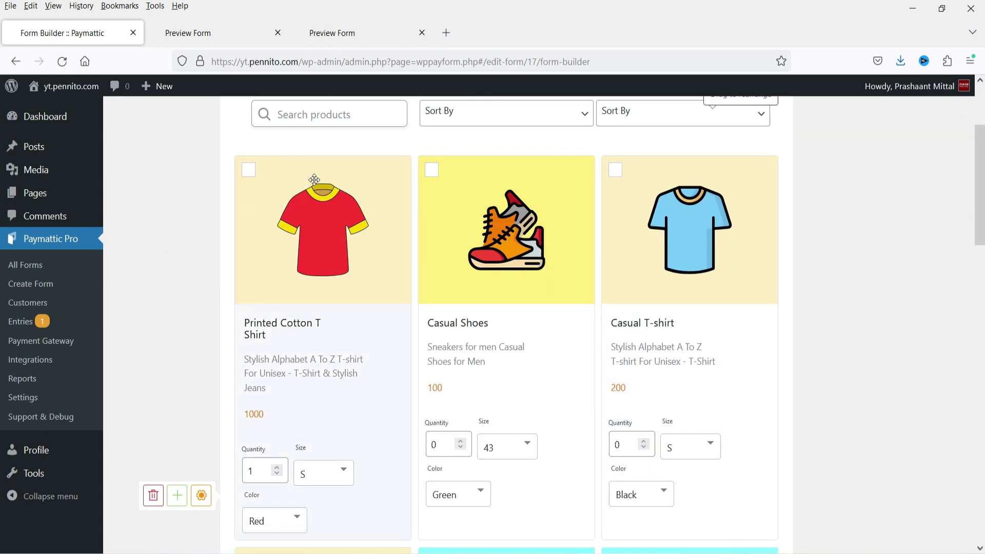
scroll(918, 265, down, 15)
scroll(282, 185, down, 3)
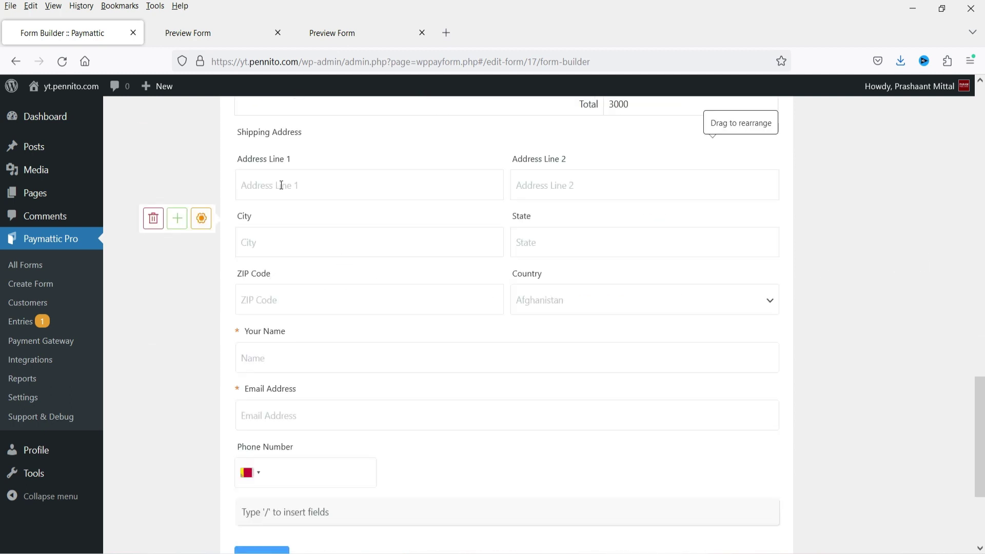
scroll(420, 251, down, 3)
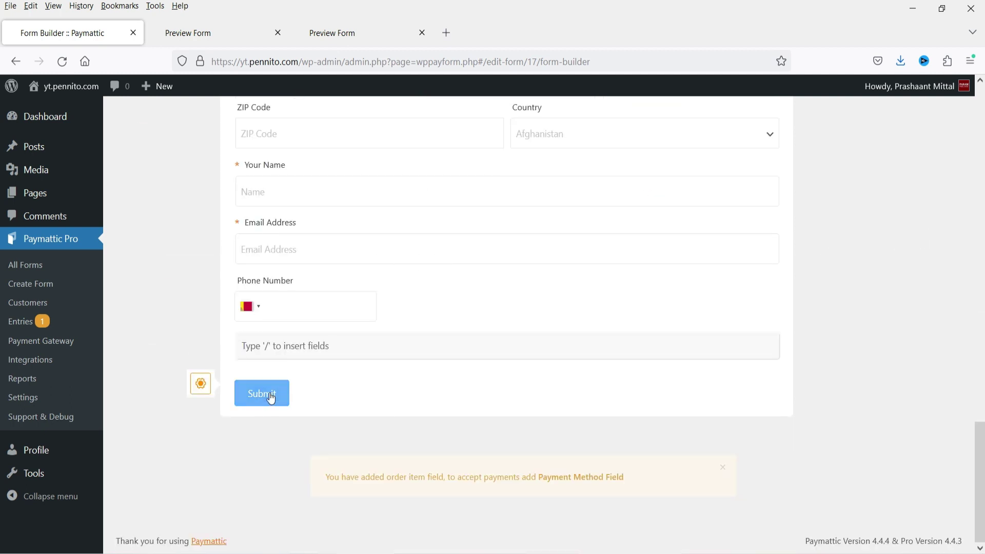
scroll(825, 308, up, 20)
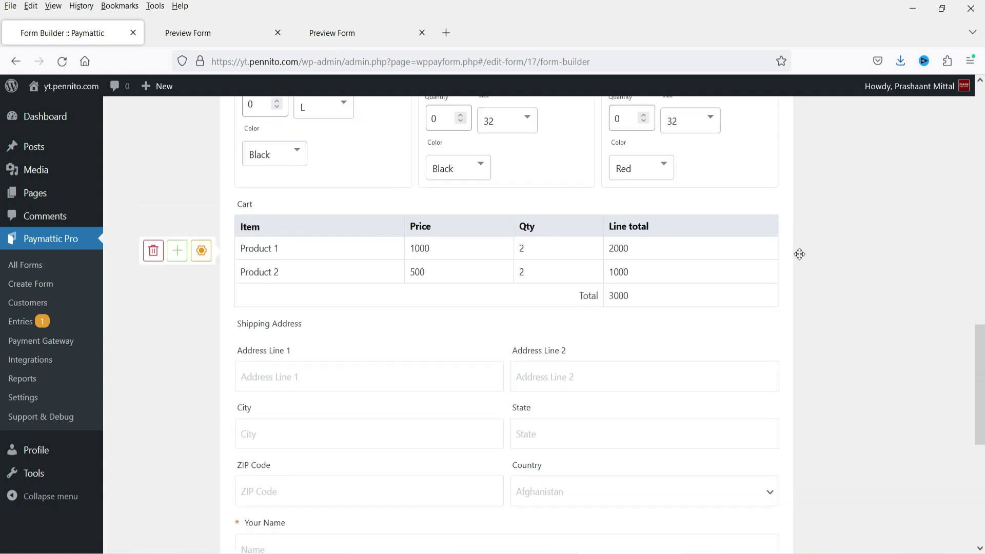